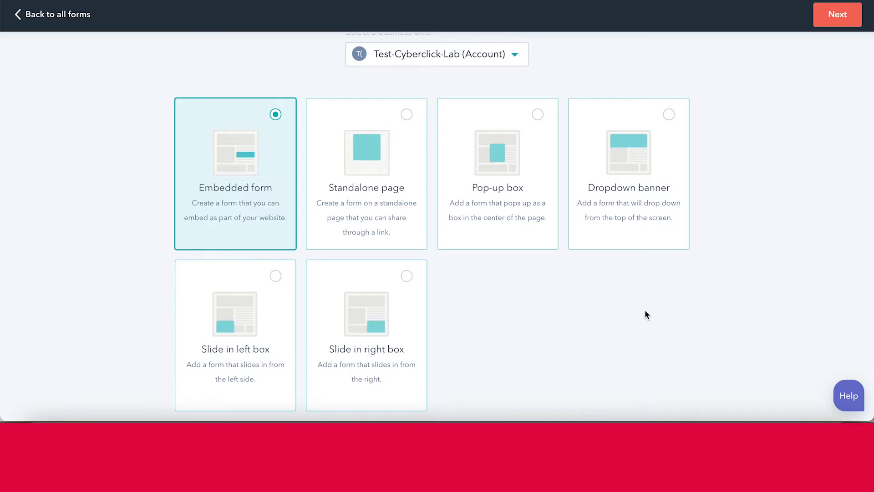
# Step: Proceed to the template selection with the embedded form type
pyautogui.click(838, 18)
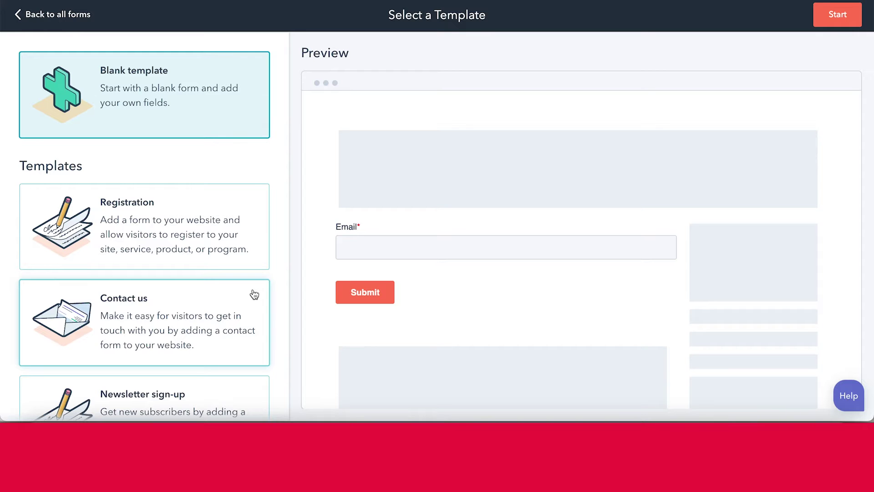
# Step: Preview the Registration, Contact us, Newsletter sign-up, Support and eBook download templates to compare their fields
pyautogui.scroll(-5, 254, 295)
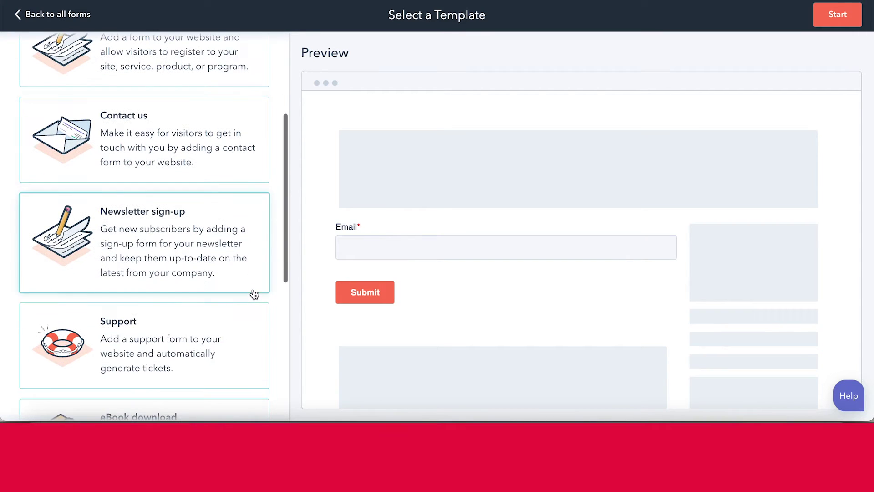
pyautogui.scroll(2, 254, 295)
pyautogui.click(208, 163)
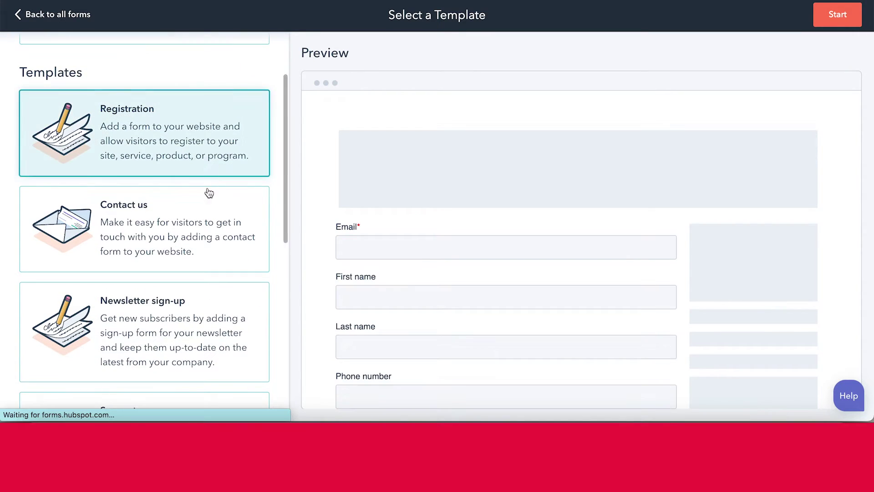
pyautogui.click(202, 244)
pyautogui.click(191, 318)
pyautogui.scroll(-3, 189, 315)
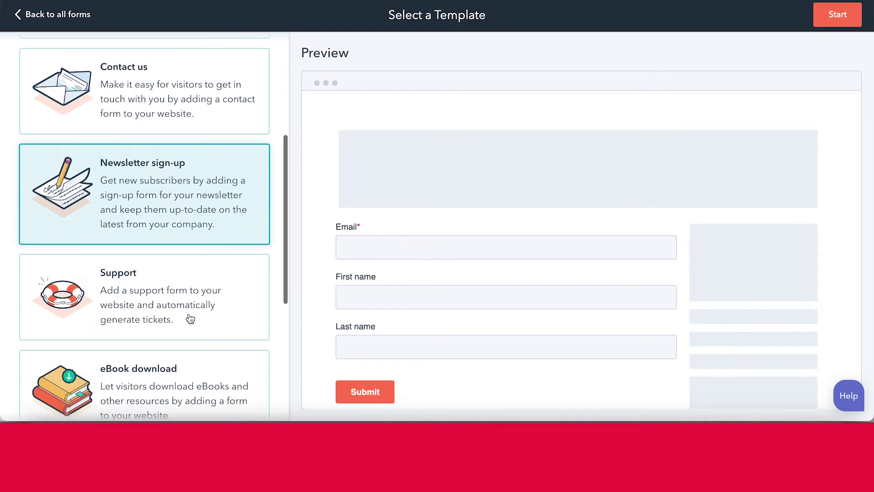
pyautogui.click(189, 313)
pyautogui.scroll(-4, 189, 313)
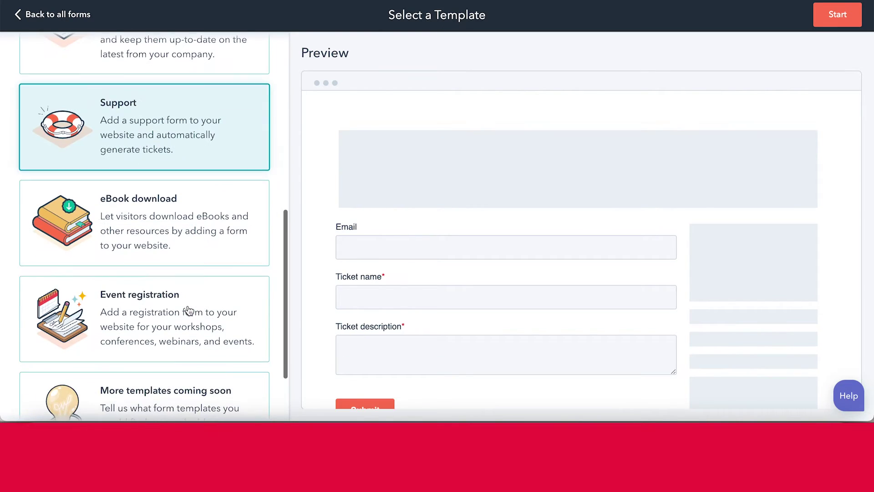
pyautogui.click(184, 236)
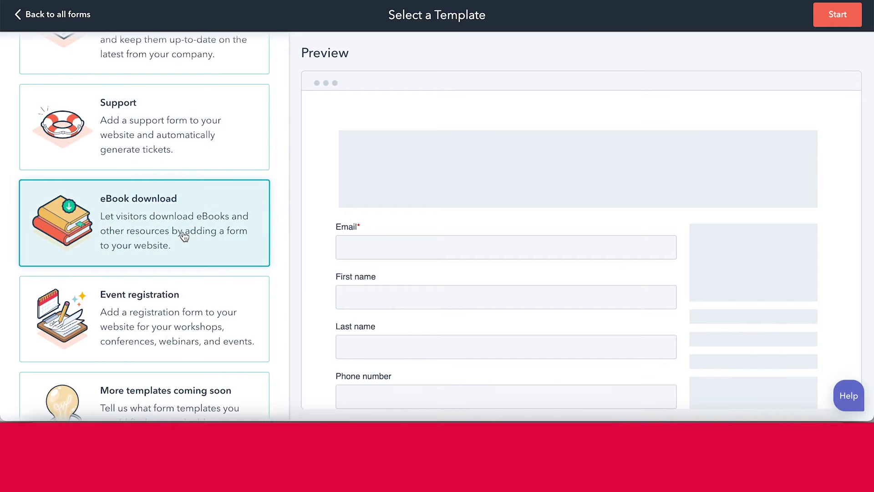
pyautogui.scroll(-2, 185, 237)
# Step: Start building the form from the Blank template
pyautogui.scroll(5, 185, 237)
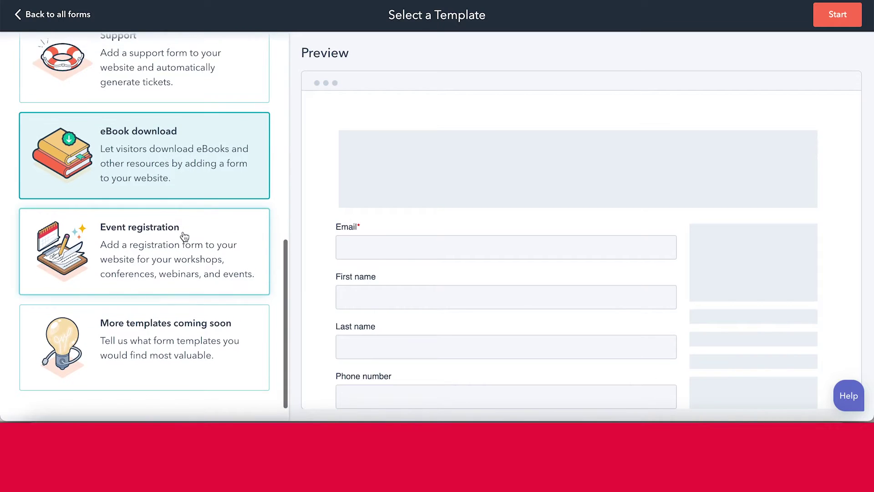
pyautogui.scroll(6, 184, 237)
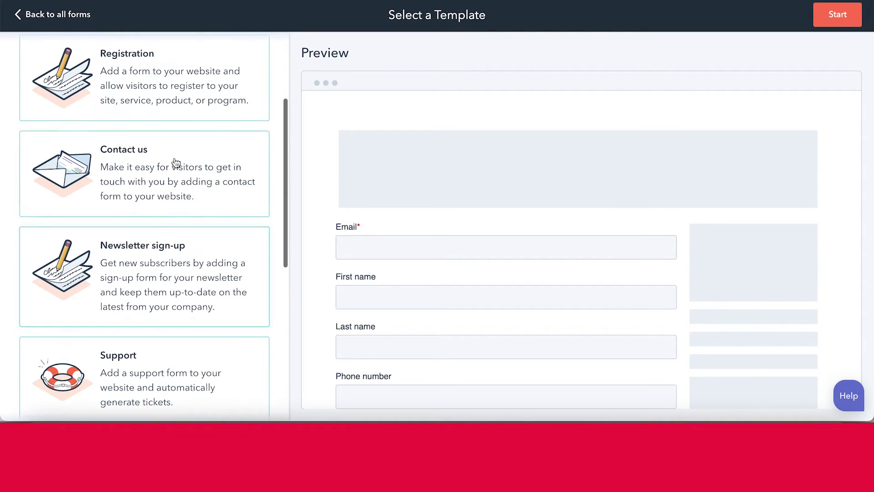
pyautogui.click(166, 127)
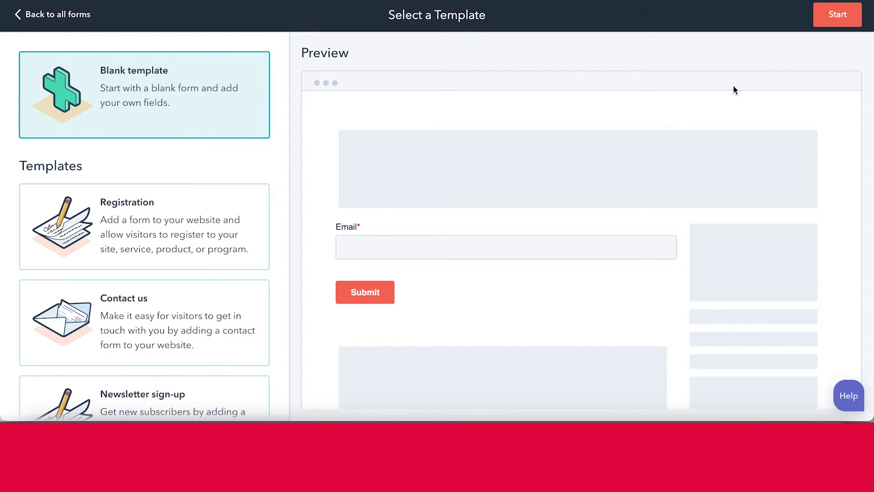
pyautogui.click(837, 14)
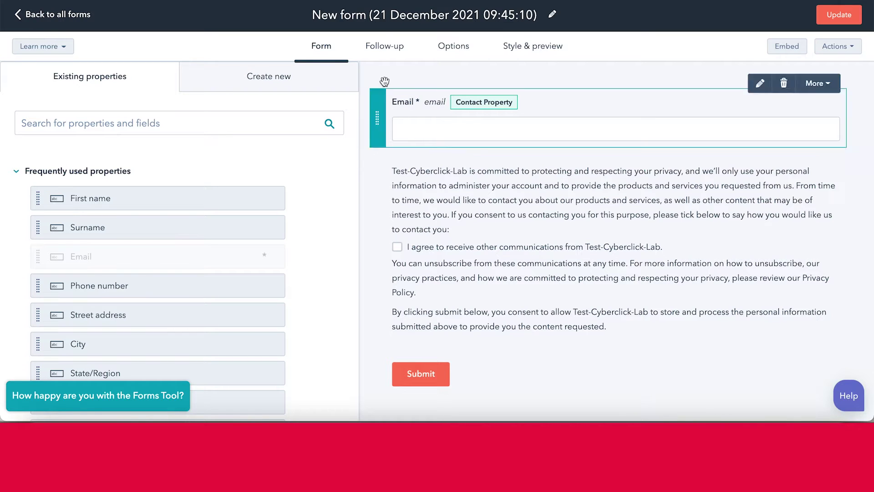
# Step: Rename the form as "Example Inbound Explained Form"
pyautogui.tripleClick(324, 14)
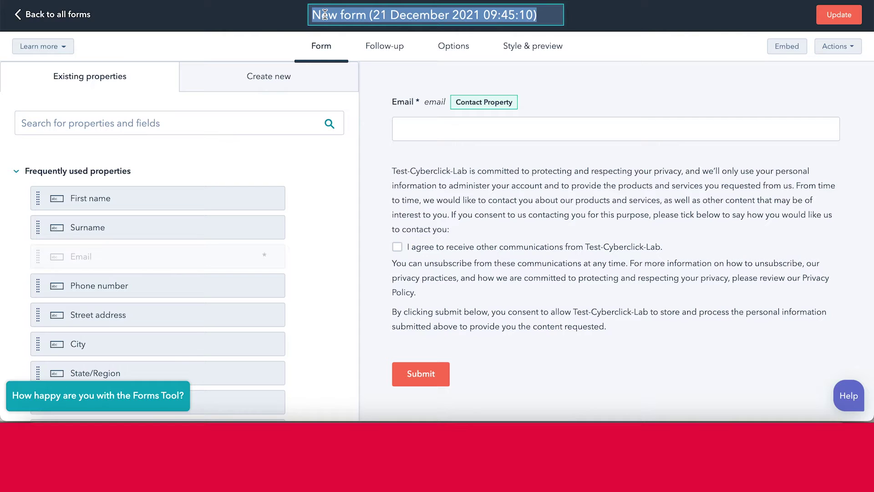
pyautogui.write('Ex')
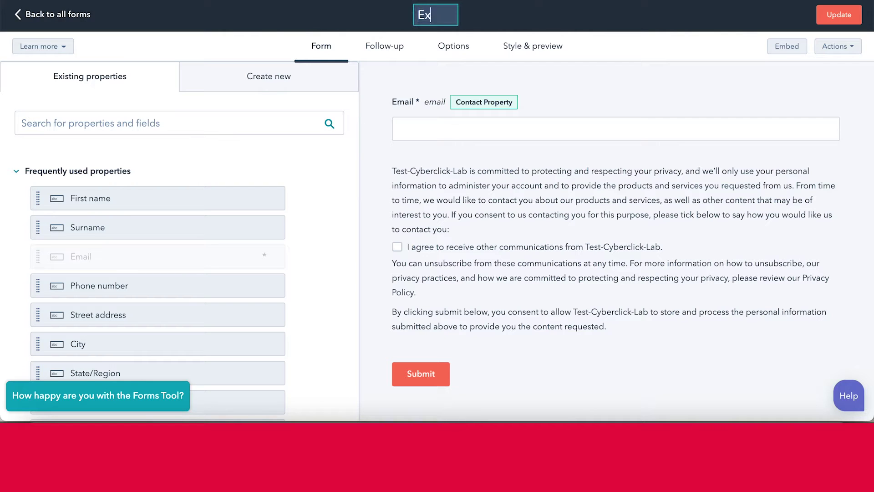
pyautogui.write('ample Inb')
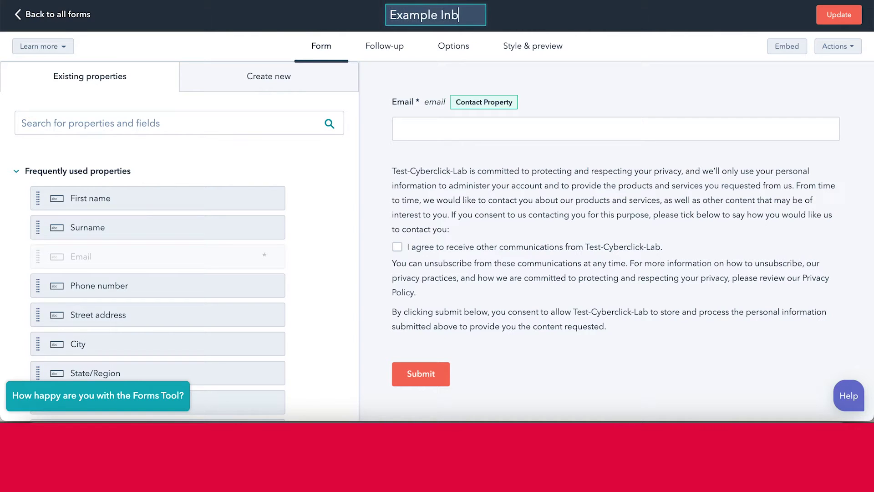
pyautogui.write('ound Explained Form')
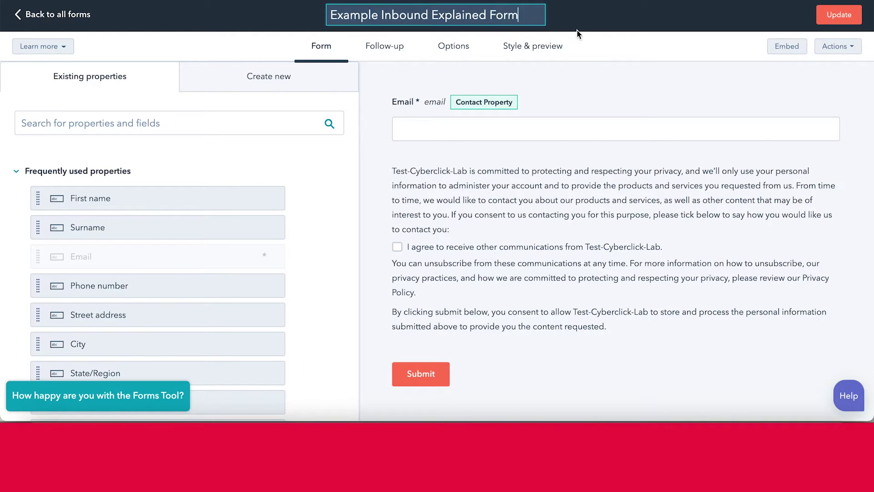
pyautogui.click(575, 18)
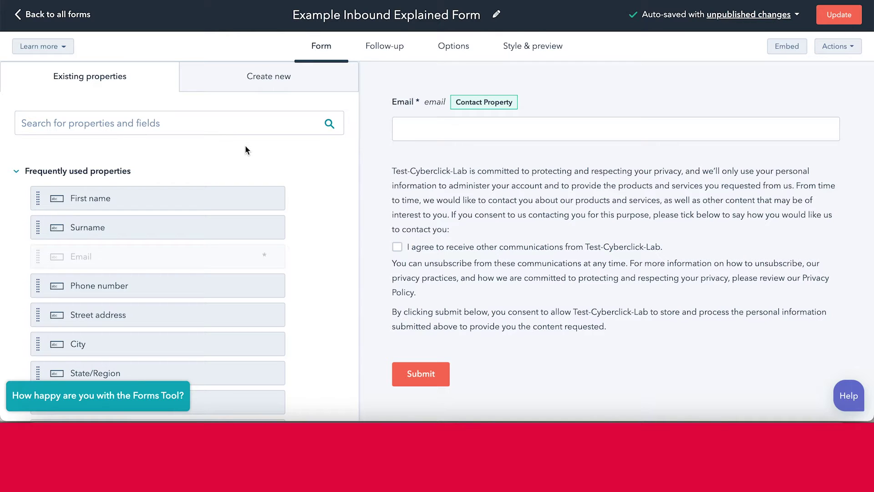
# Step: Add the First name and Surname properties side by side in a row above the Email field
pyautogui.moveTo(397, 103)
pyautogui.moveTo(116, 199); pyautogui.dragTo(399, 84)
pyautogui.moveTo(99, 231); pyautogui.dragTo(849, 124)
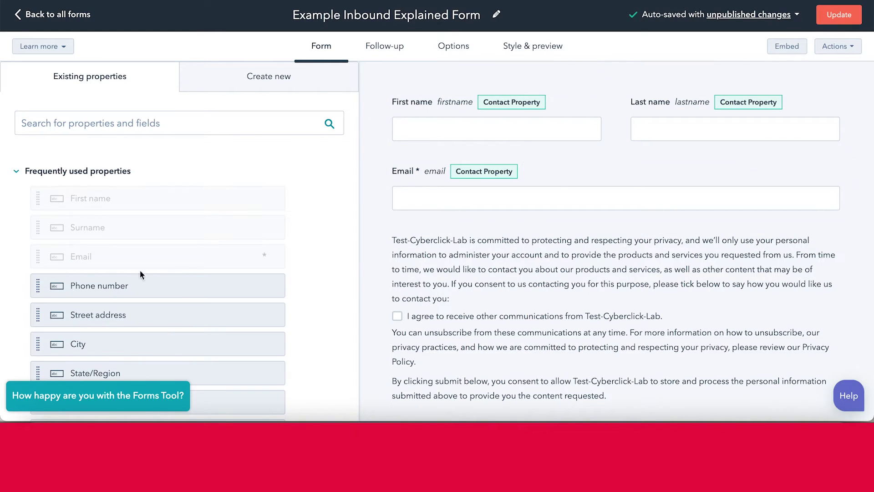
# Step: Add the Phone number property below Email and the Company name property below Phone number
pyautogui.moveTo(117, 283); pyautogui.dragTo(497, 223)
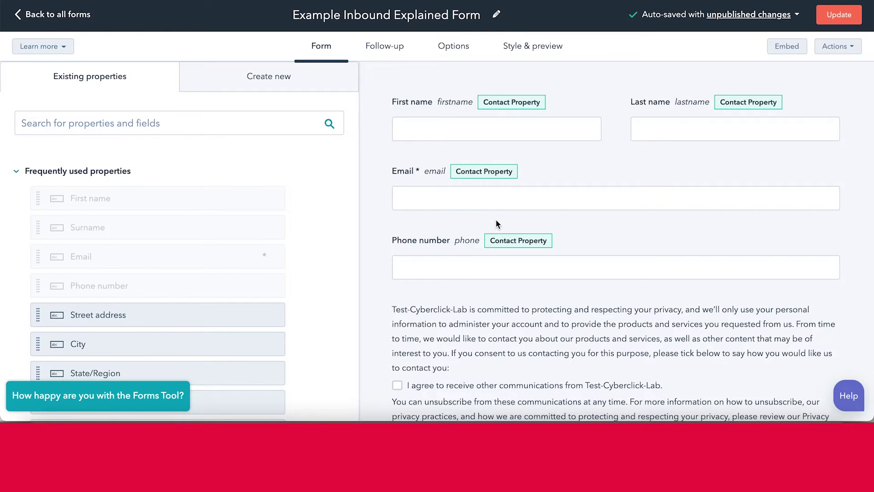
pyautogui.scroll(-5, 127, 259)
pyautogui.moveTo(82, 261); pyautogui.dragTo(452, 288)
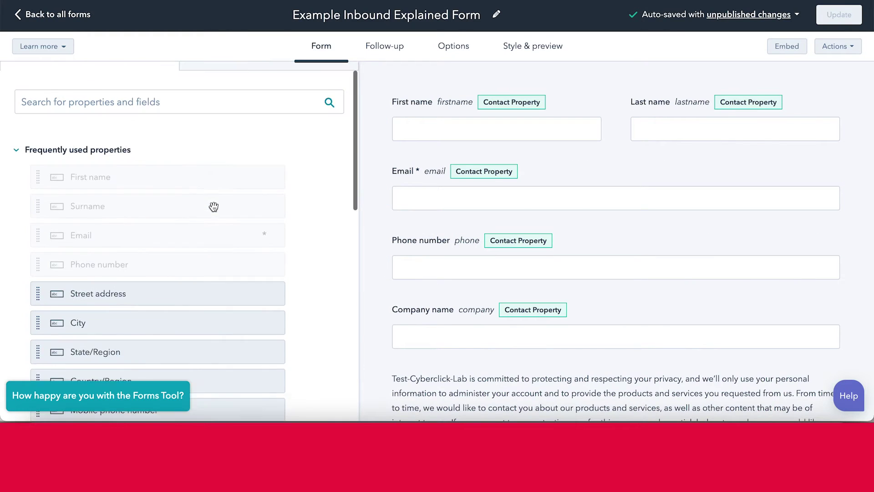
# Step: Search the existing properties for "position" and add Position in the same row, to the right of Company name
pyautogui.click(147, 122)
pyautogui.write('p')
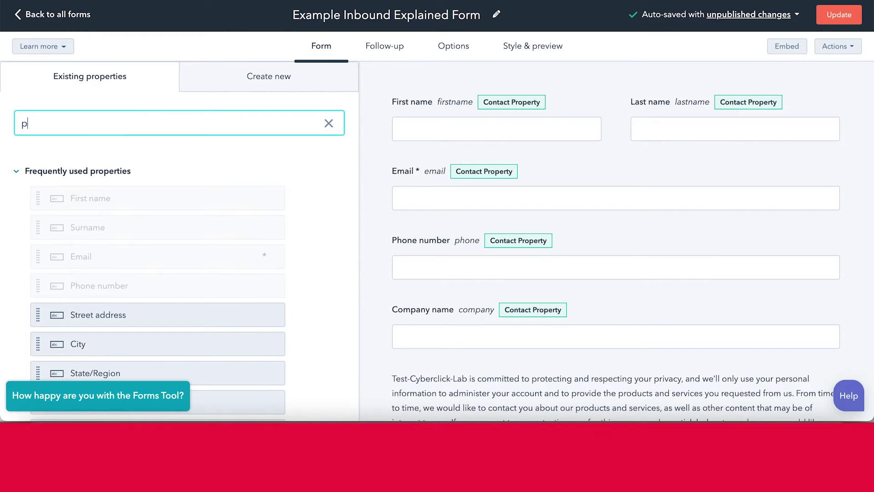
pyautogui.write('osition')
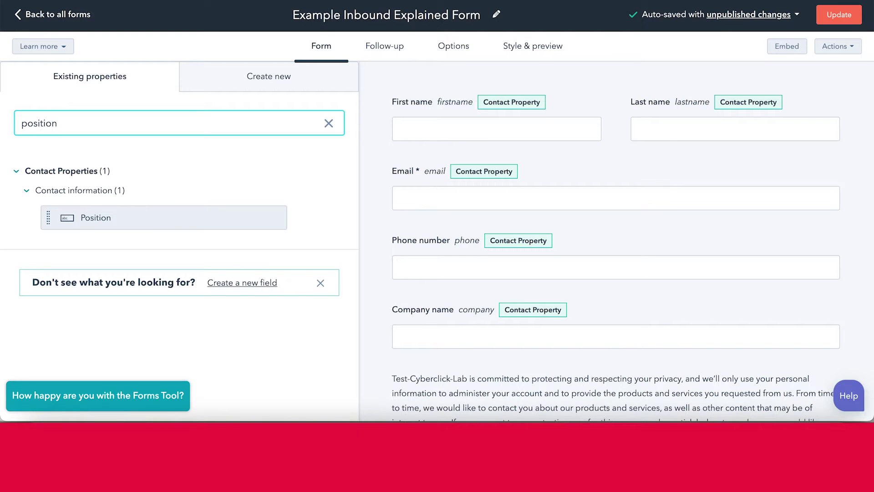
pyautogui.moveTo(77, 226); pyautogui.dragTo(845, 337)
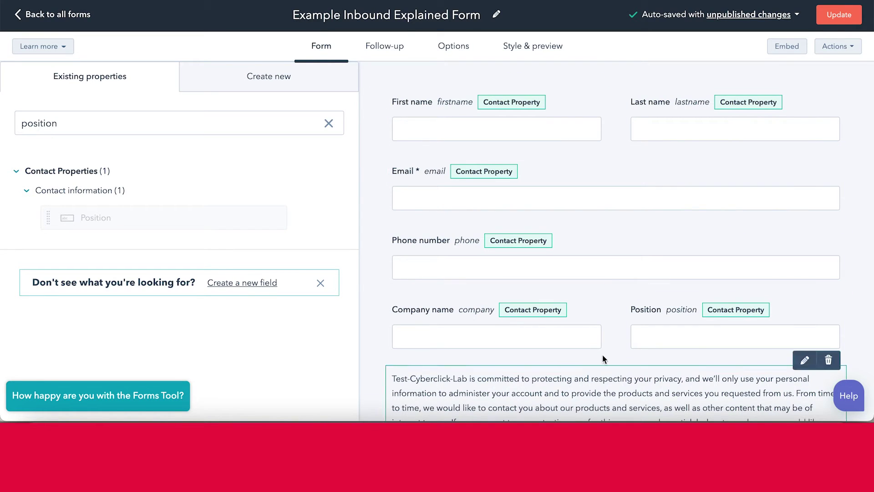
# Step: Make the First name field required and look over its label, help text and placeholder settings
pyautogui.click(433, 127)
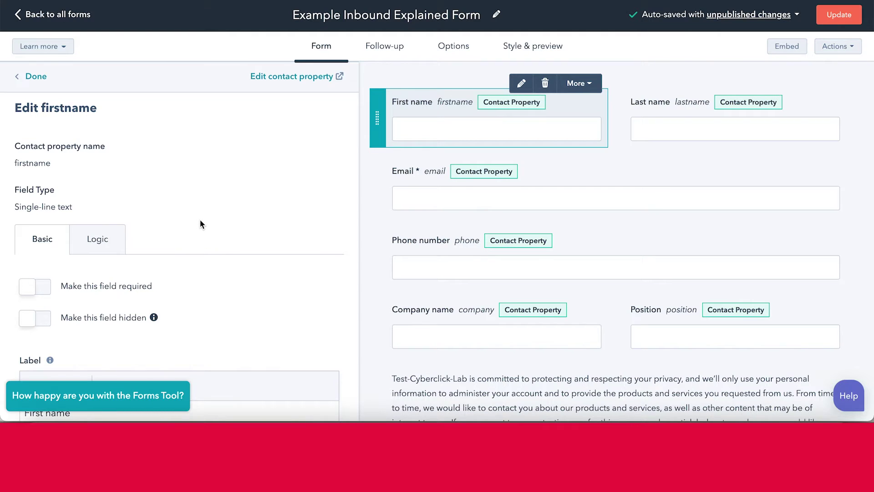
pyautogui.click(45, 294)
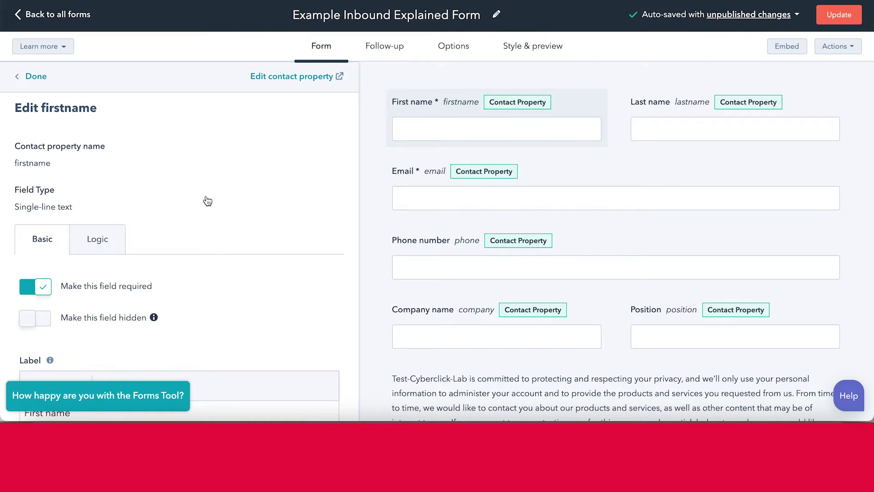
pyautogui.scroll(-5, 207, 201)
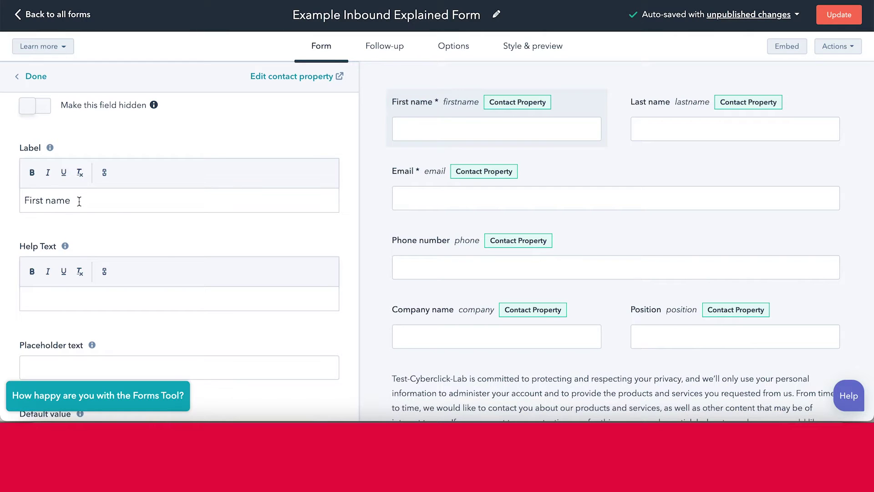
pyautogui.rightClick(267, 236)
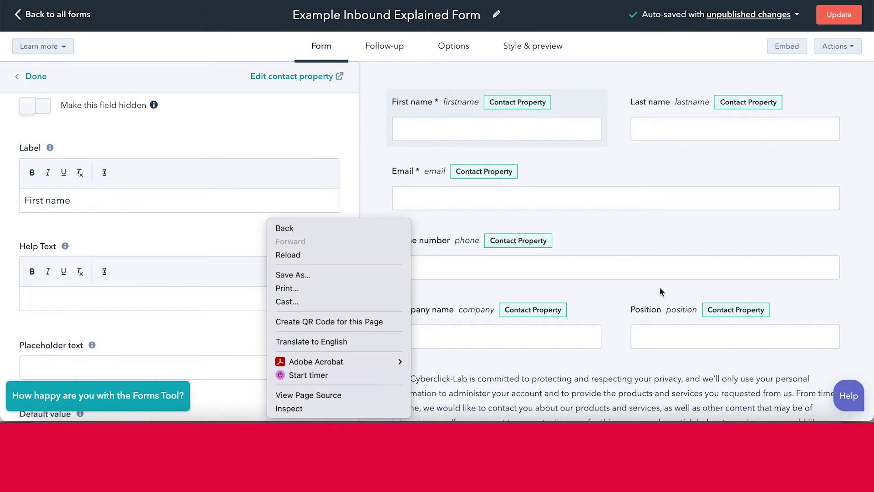
pyautogui.click(662, 318)
# Step: Make the Position field required and change its label to "Job Position"
pyautogui.click(647, 312)
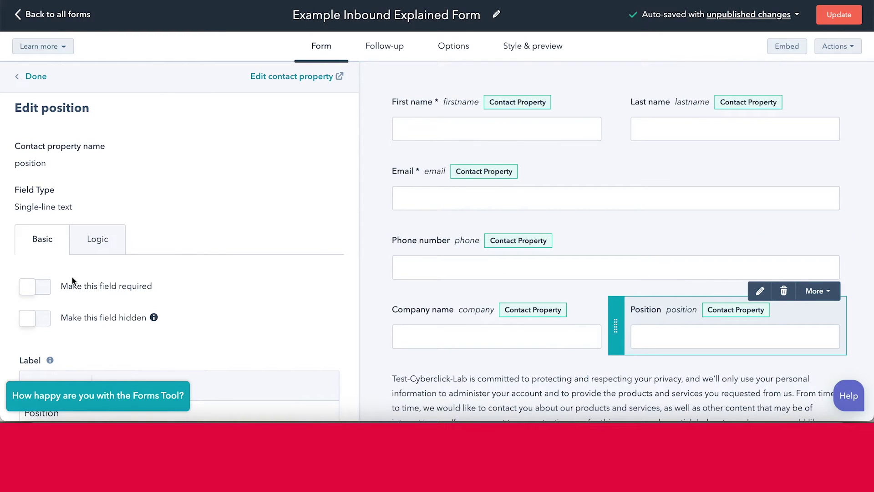
pyautogui.click(43, 290)
pyautogui.scroll(-5, 44, 290)
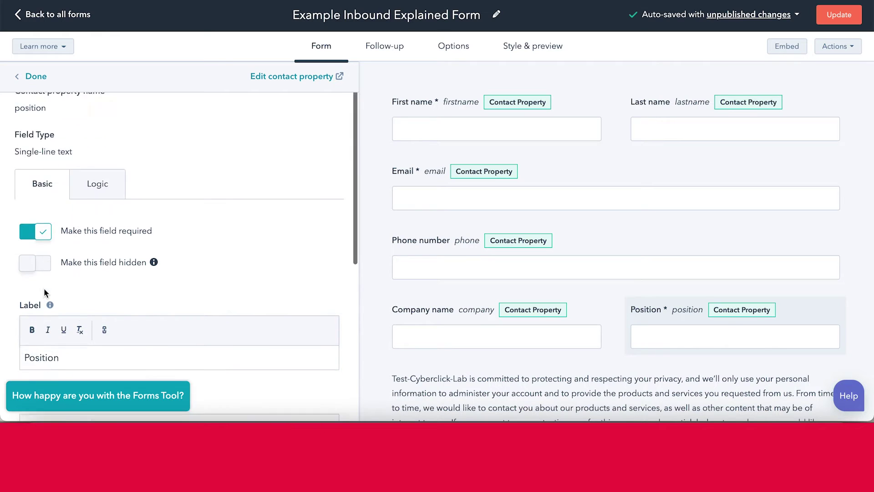
pyautogui.click(25, 229)
pyautogui.write('Job')
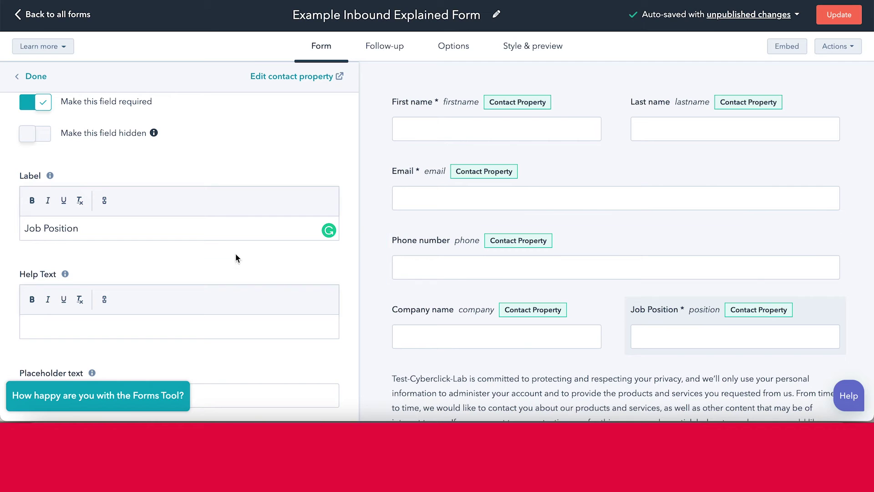
# Step: Try the help text "What type of work do you do?" on the Job Position field and clear it again
pyautogui.scroll(-3, 197, 264)
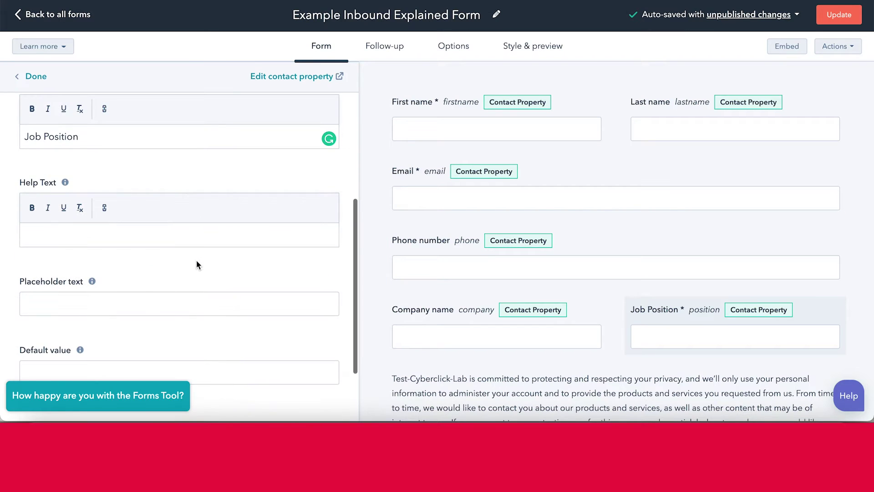
pyautogui.click(128, 229)
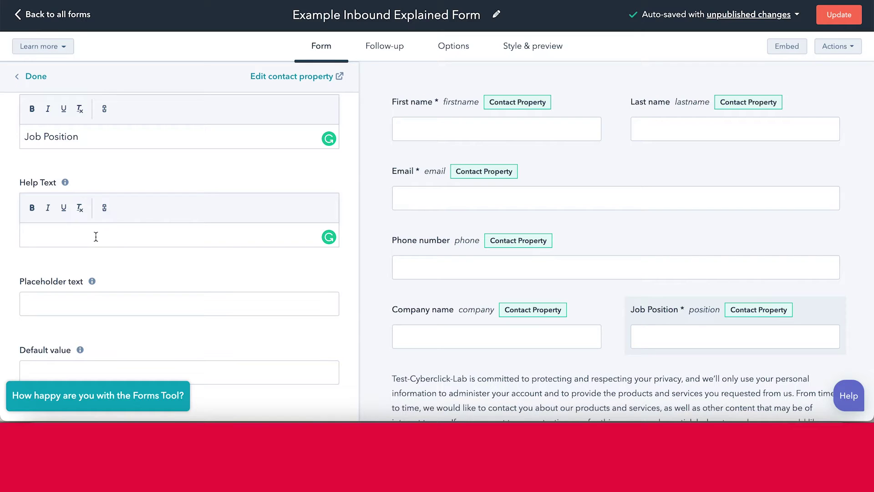
pyautogui.write('What type of w')
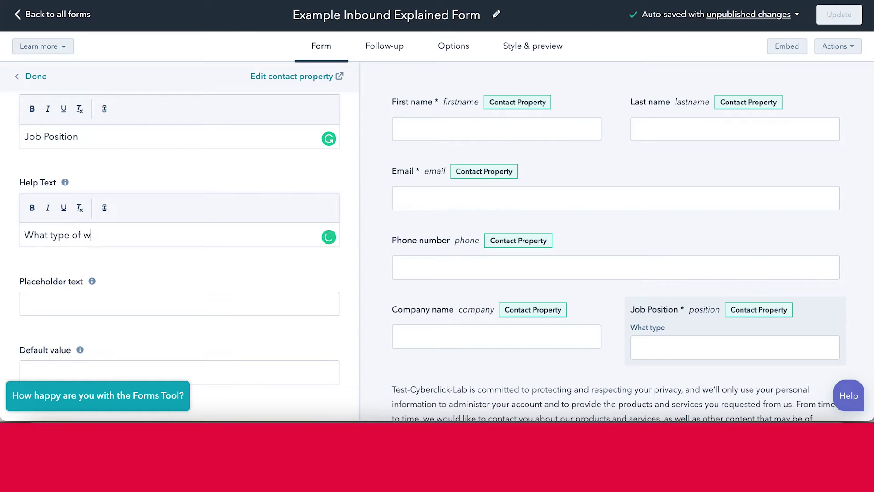
pyautogui.write('ork do you do?')
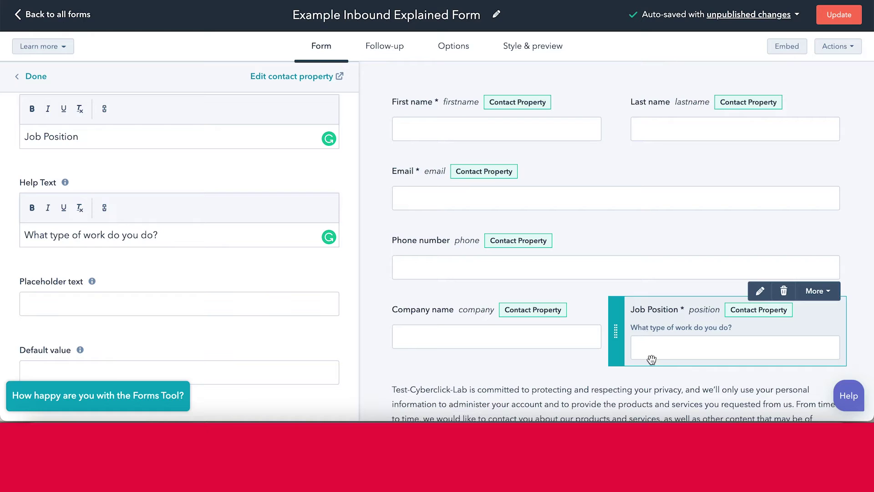
pyautogui.tripleClick(167, 239)
pyautogui.press('BackSpace')
# Step: Try the placeholder text "Job position here" on the Job Position field and clear it again
pyautogui.click(85, 300)
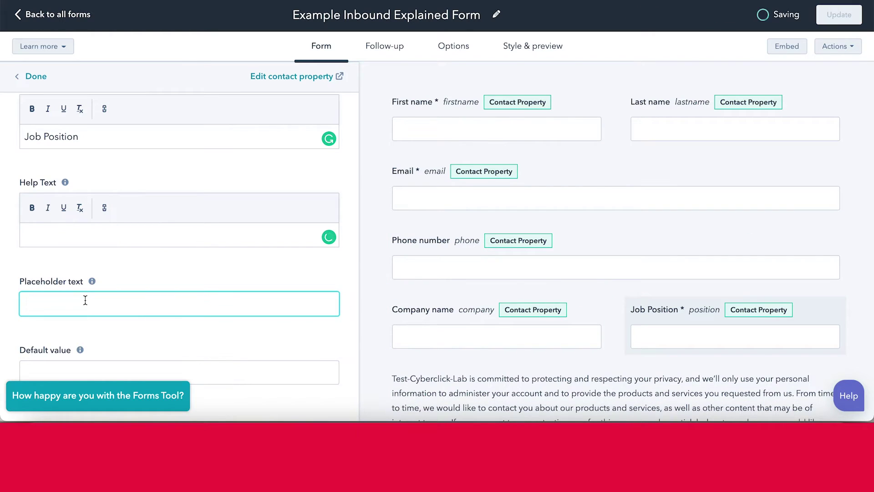
pyautogui.write('Job position here')
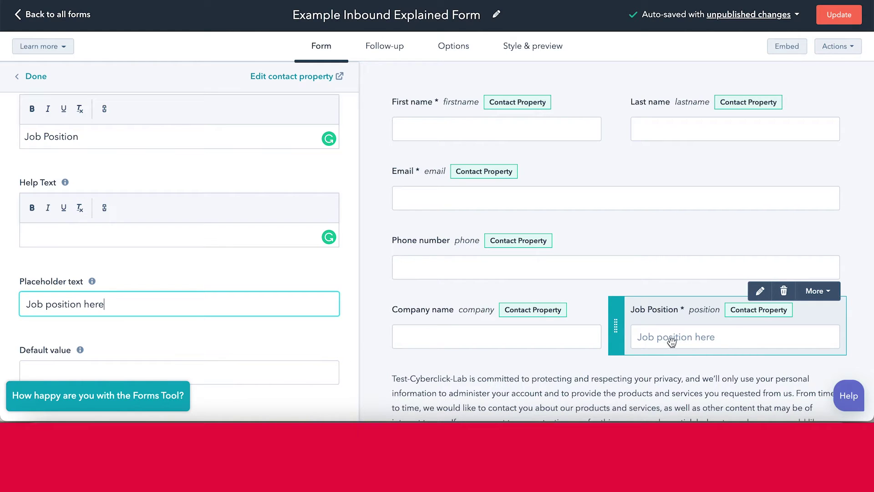
pyautogui.moveTo(160, 301); pyautogui.dragTo(3, 297)
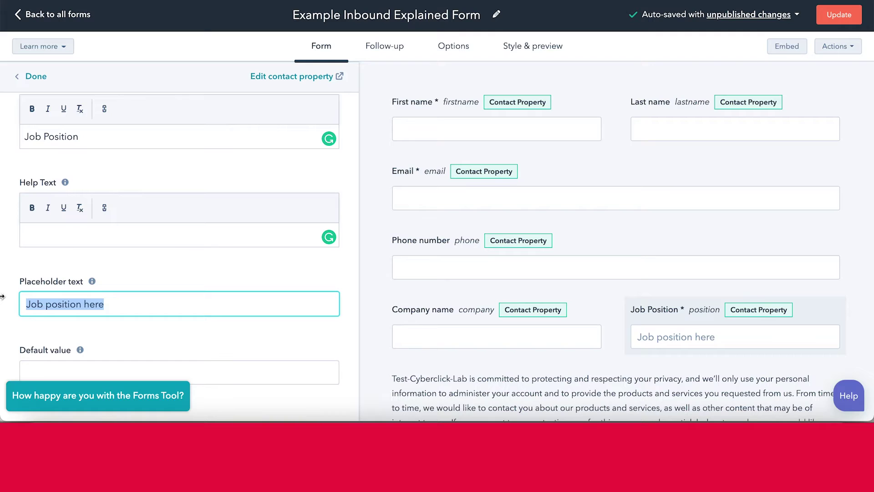
pyautogui.press('BackSpace')
# Step: Try "Other" as the default value of the Job Position field and clear it again
pyautogui.scroll(-2, 180, 251)
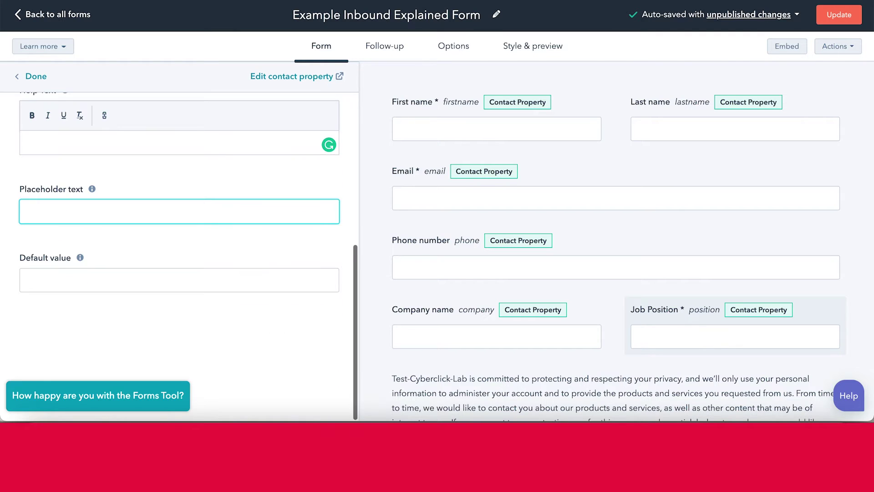
pyautogui.click(55, 282)
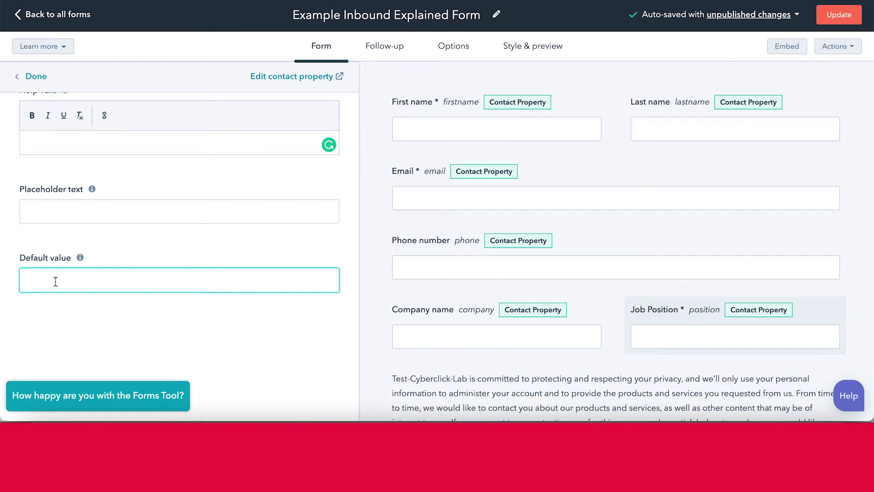
pyautogui.write('Other')
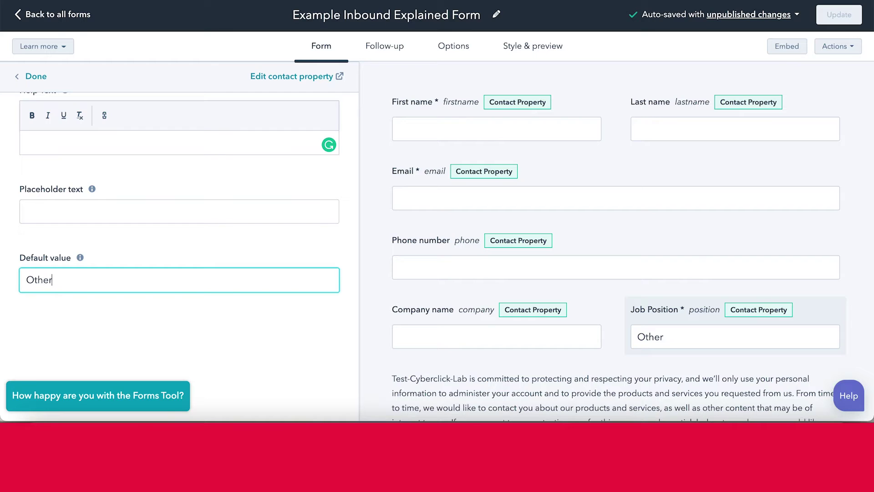
pyautogui.click(163, 334)
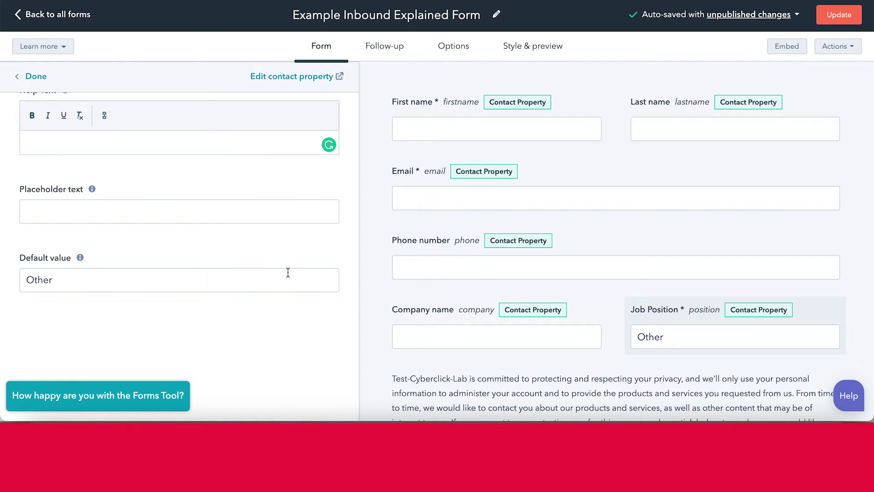
pyautogui.moveTo(127, 280); pyautogui.dragTo(22, 281)
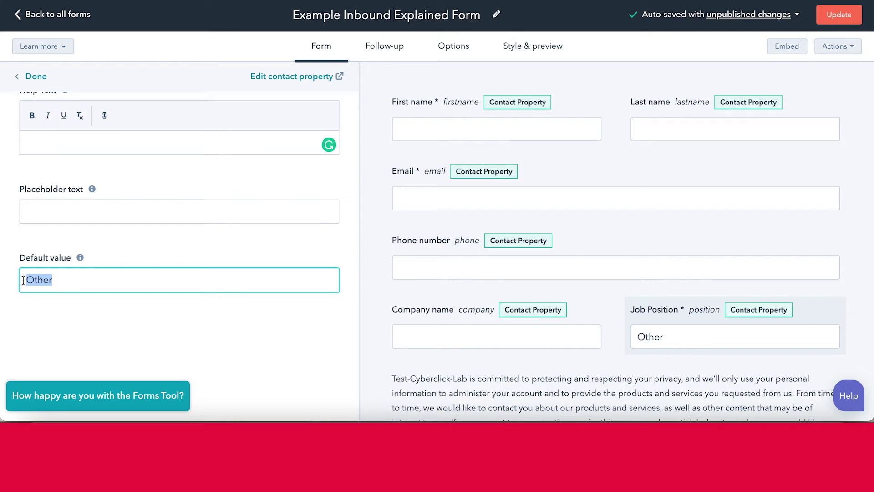
pyautogui.press('BackSpace')
pyautogui.click(85, 326)
pyautogui.scroll(3, 85, 326)
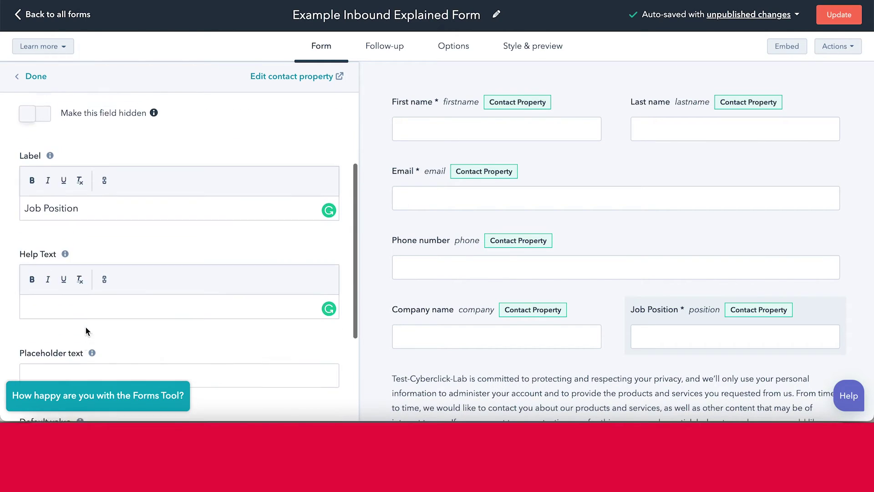
# Step: Make the Company name, Phone number and Last name fields required and finish editing the fields
pyautogui.click(460, 333)
pyautogui.click(34, 286)
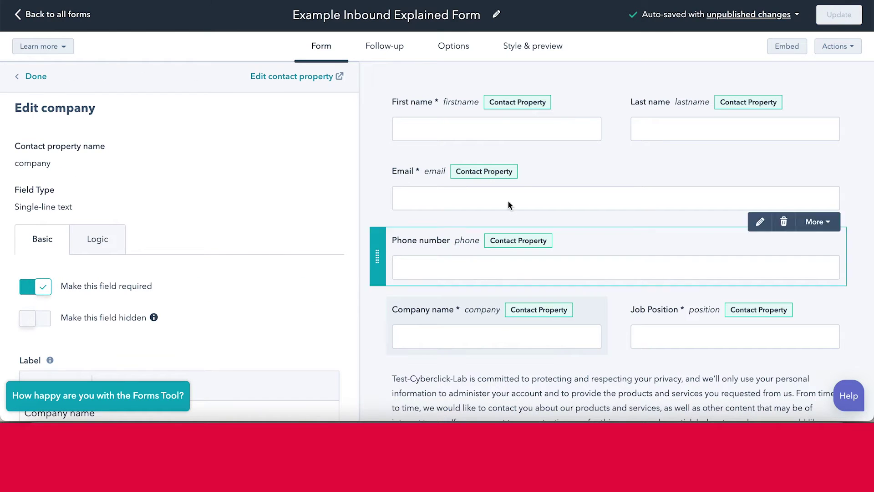
pyautogui.click(436, 245)
pyautogui.click(35, 287)
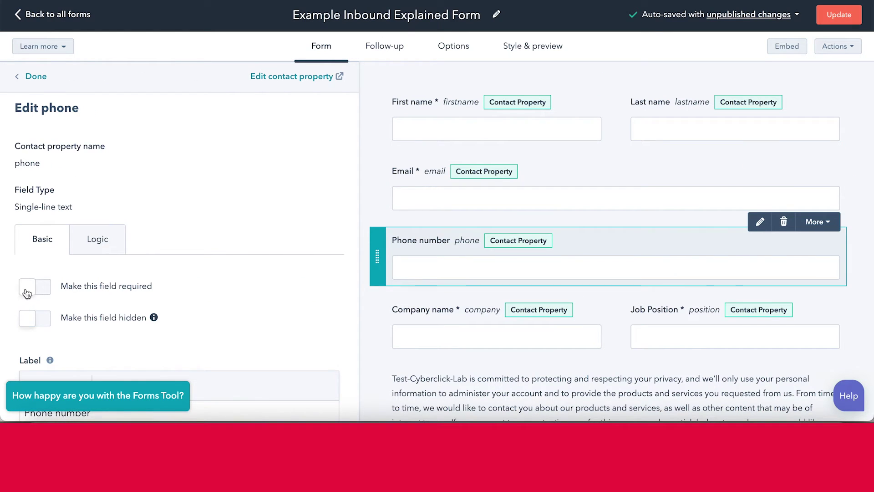
pyautogui.click(685, 113)
pyautogui.click(35, 286)
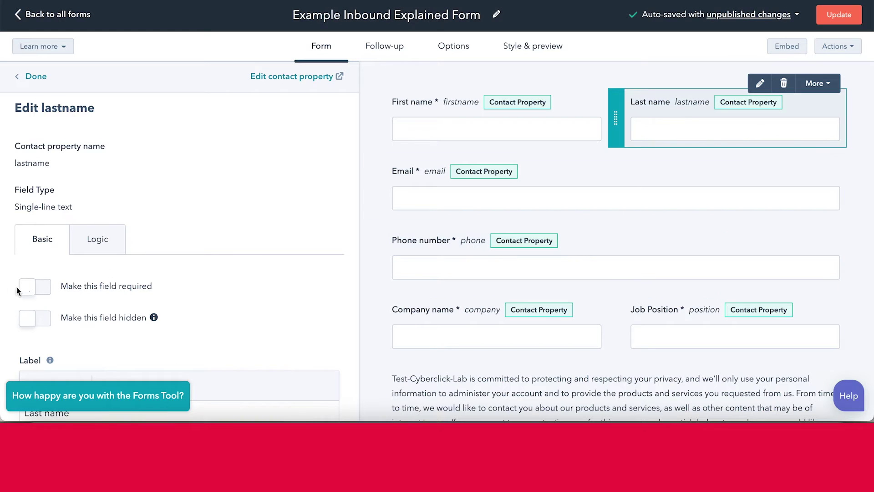
pyautogui.click(36, 76)
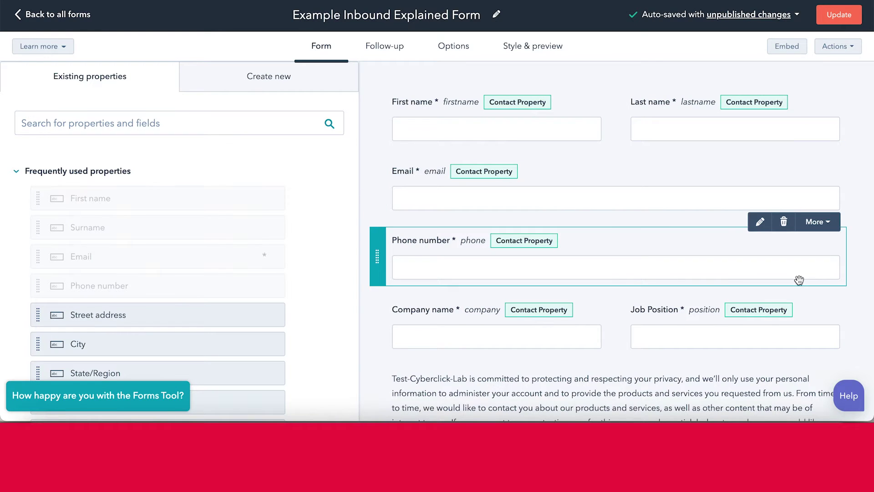
# Step: Look over the Job Position field's basic settings, close them and delete the field from the form
pyautogui.click(674, 342)
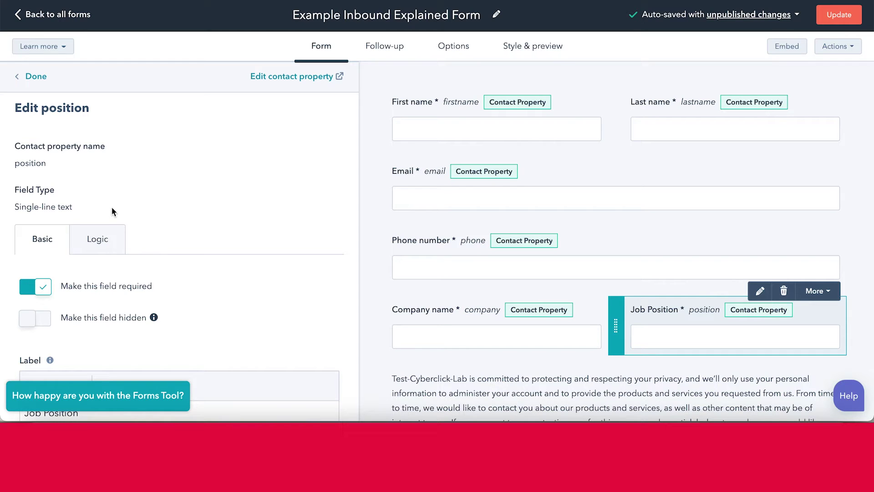
pyautogui.click(36, 77)
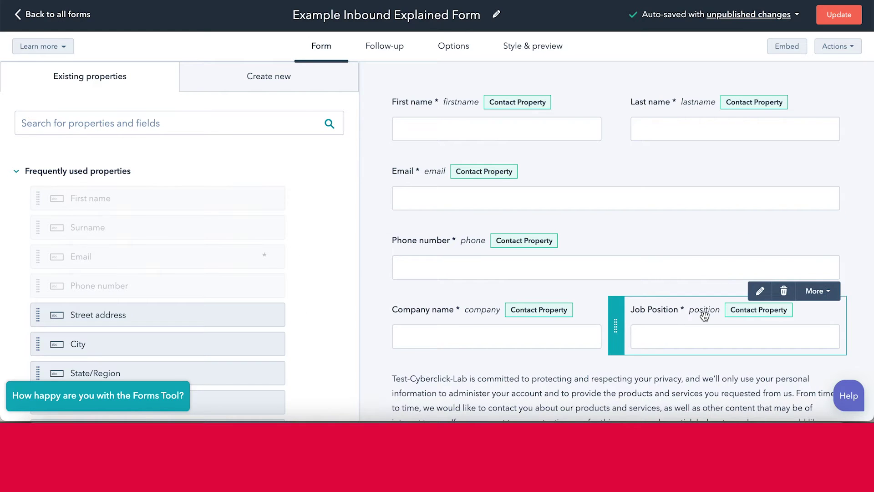
pyautogui.click(783, 292)
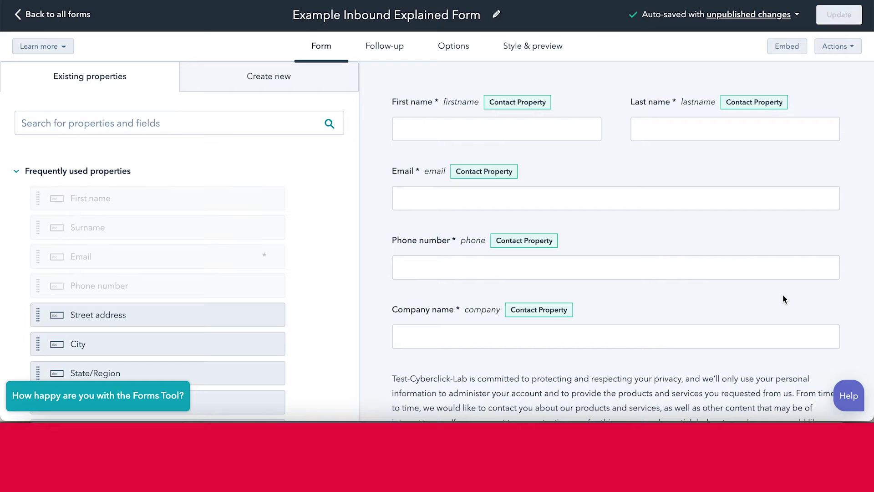
# Step: Look through the new field types and add a new dropdown field to the right of Company name
pyautogui.click(267, 88)
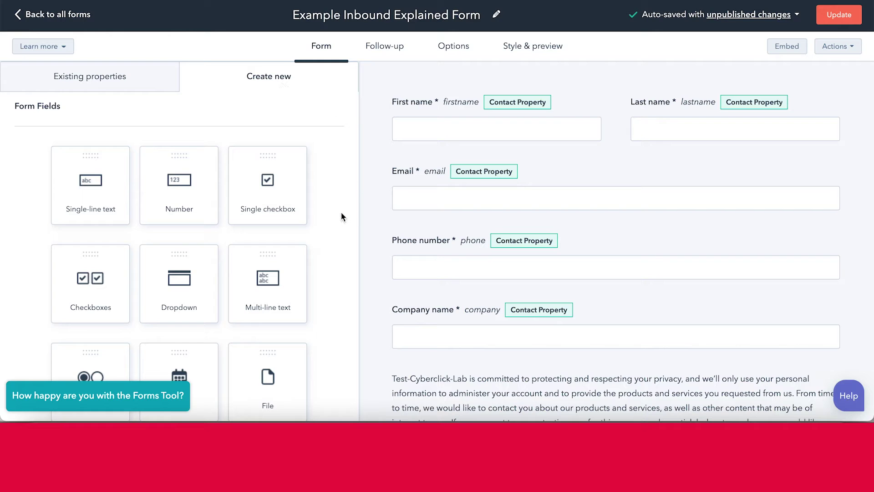
pyautogui.scroll(-3, 342, 214)
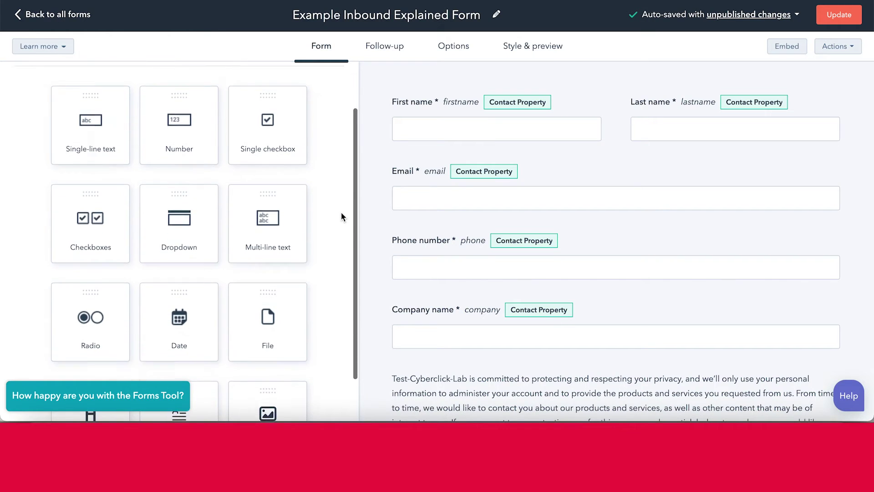
pyautogui.scroll(-1, 341, 212)
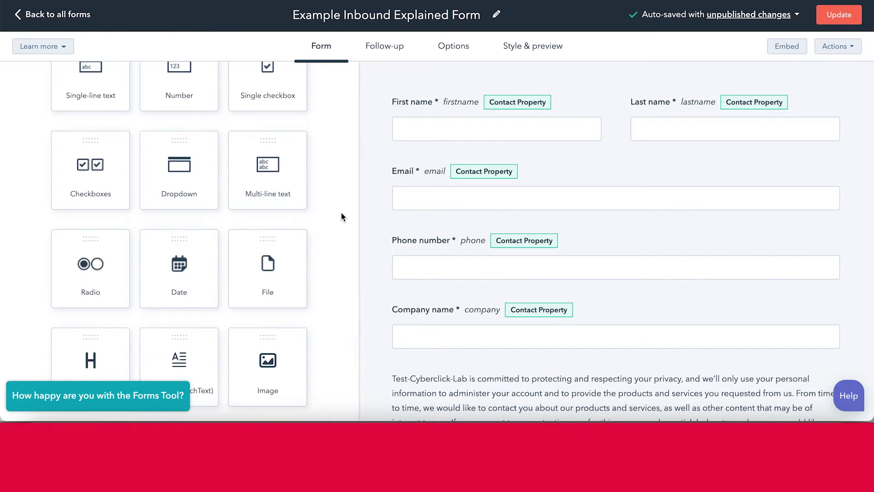
pyautogui.moveTo(183, 163); pyautogui.dragTo(849, 333)
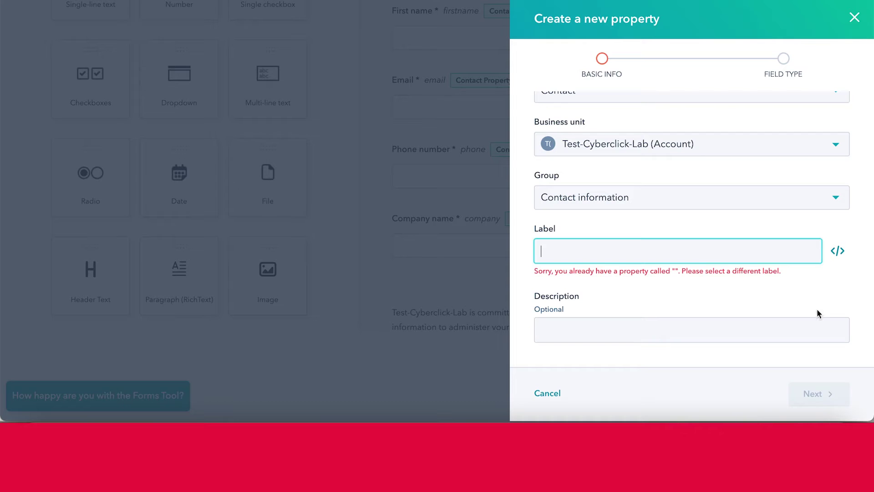
# Step: Review the object type and group choices for the new property, keeping Contact and Contact information
pyautogui.scroll(2, 528, 177)
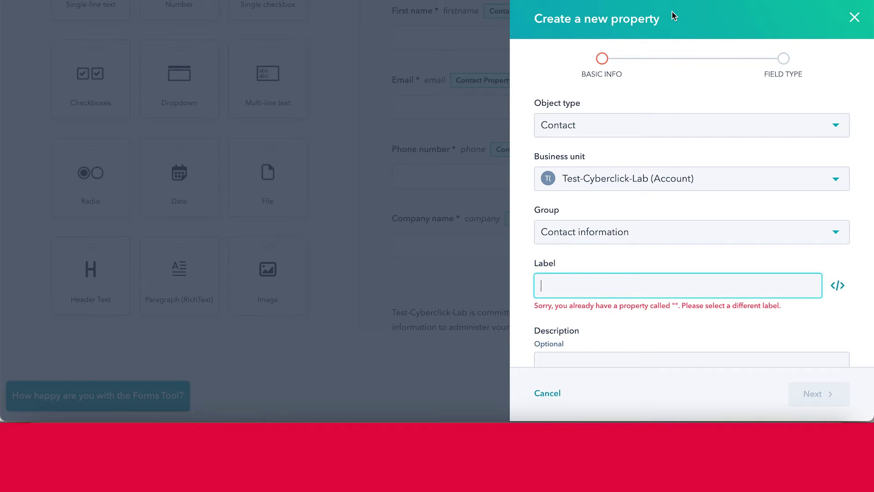
pyautogui.click(591, 132)
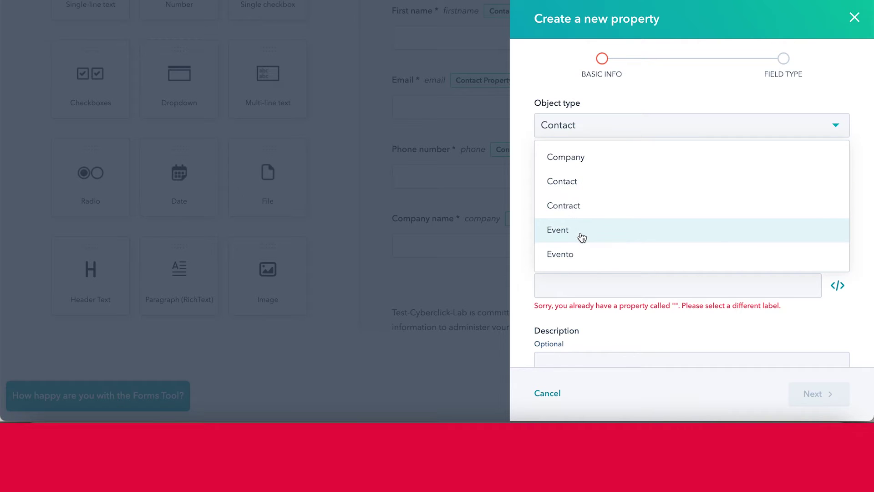
pyautogui.click(585, 187)
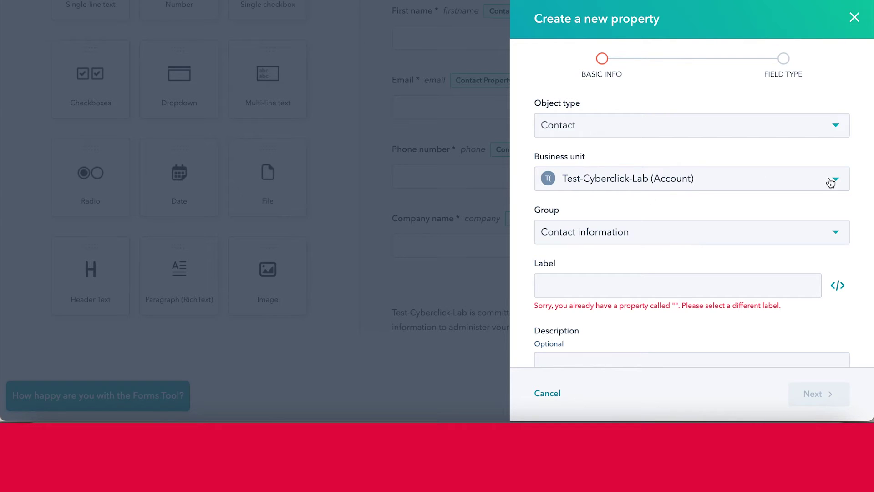
pyautogui.scroll(-1, 676, 191)
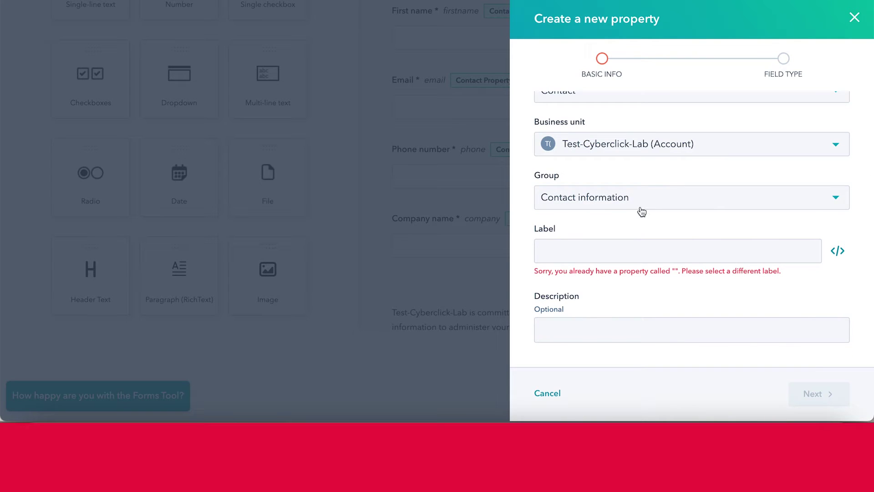
pyautogui.click(553, 201)
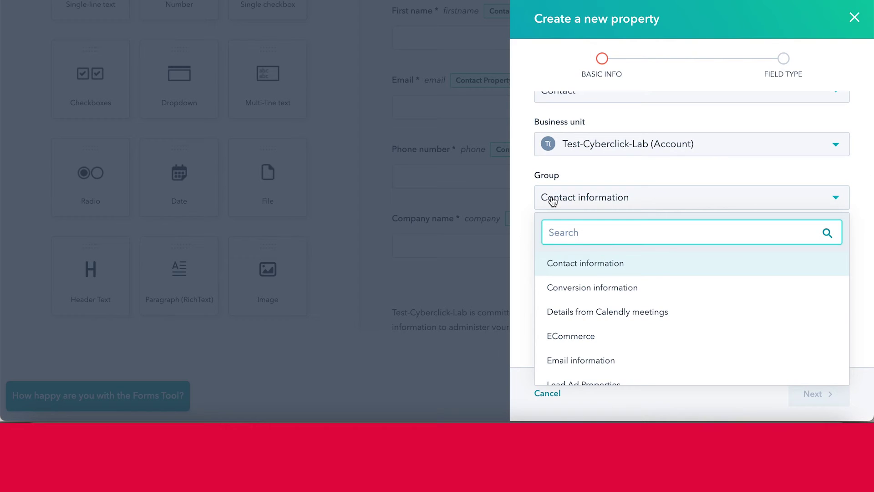
pyautogui.scroll(-5, 616, 387)
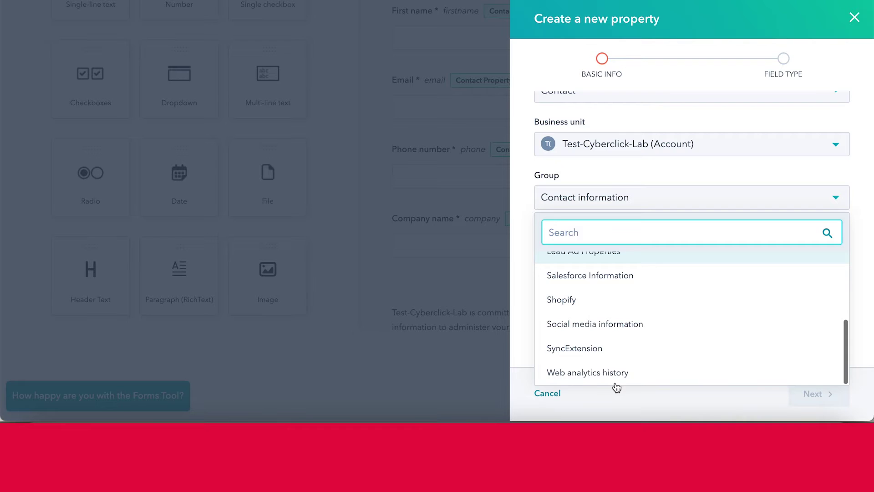
pyautogui.scroll(5, 565, 291)
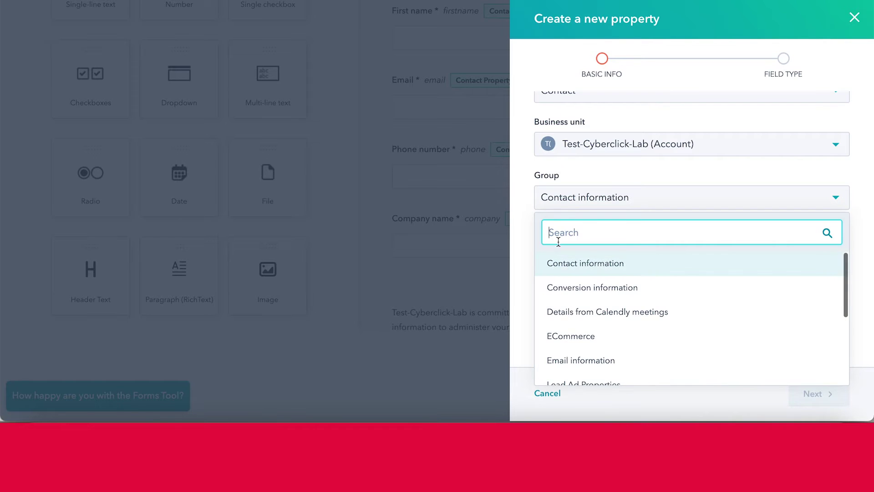
pyautogui.click(560, 269)
# Step: Label the new property "Job Position Dropdown", dismiss the similar-properties notice and proceed to the field type settings
pyautogui.click(577, 252)
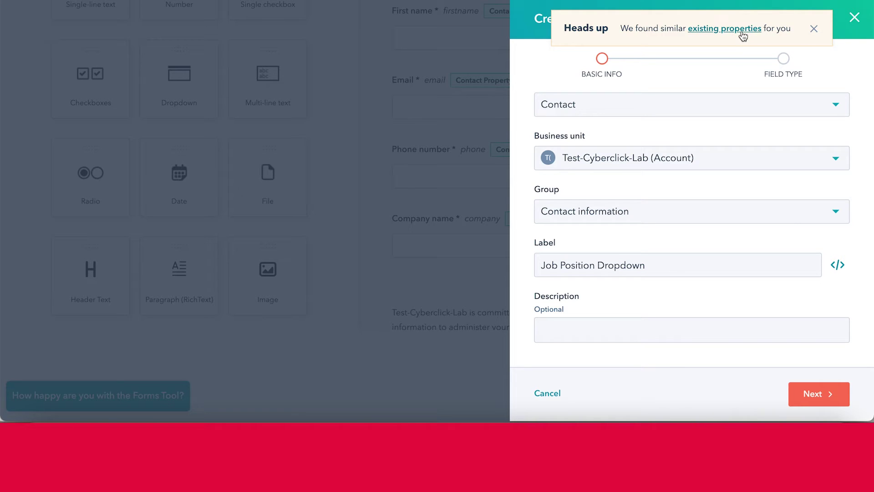
pyautogui.click(814, 29)
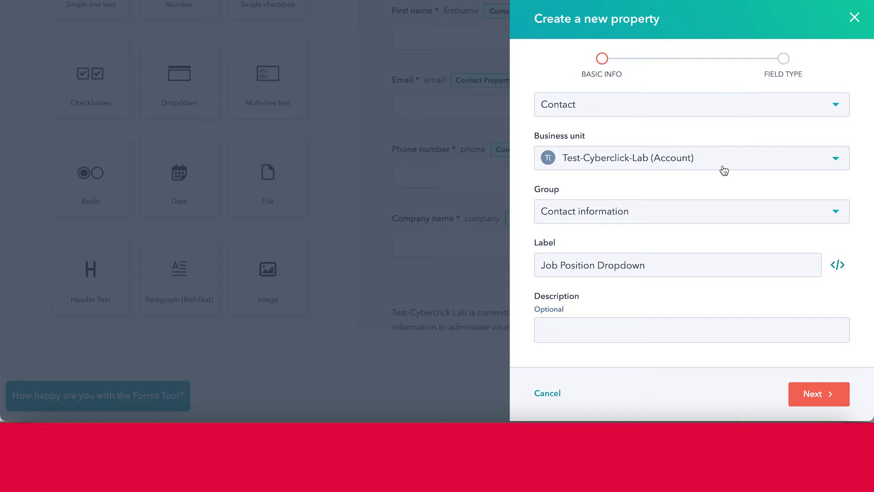
pyautogui.click(820, 395)
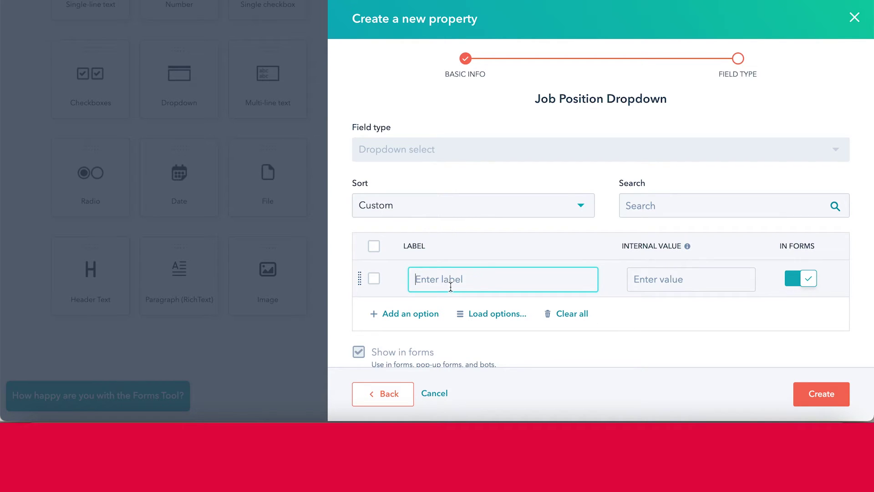
# Step: Add the dropdown options CEO, Vice President and Director of Marketing to the new property
pyautogui.scroll(-1, 447, 286)
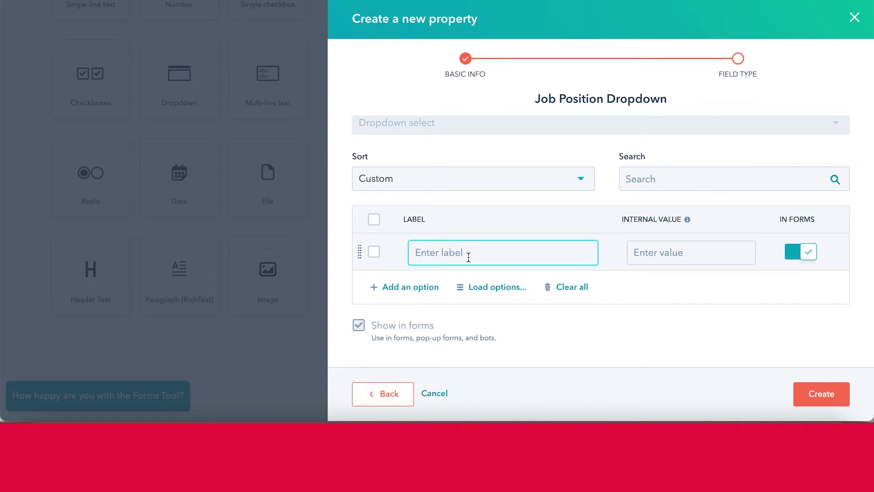
pyautogui.write('CEO')
pyautogui.click(641, 254)
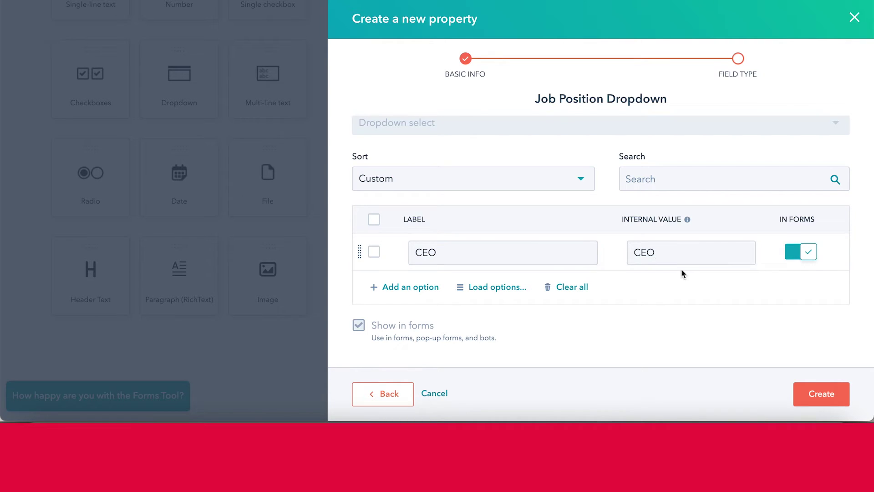
pyautogui.click(417, 288)
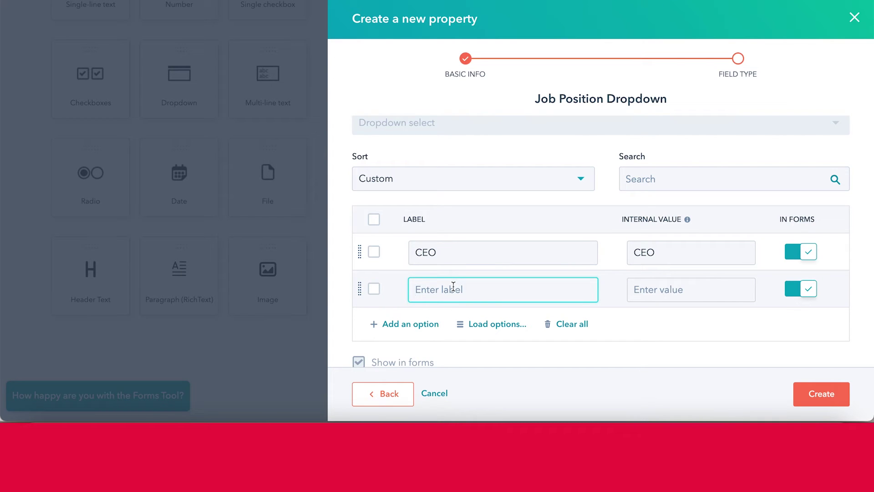
pyautogui.write('Vice President')
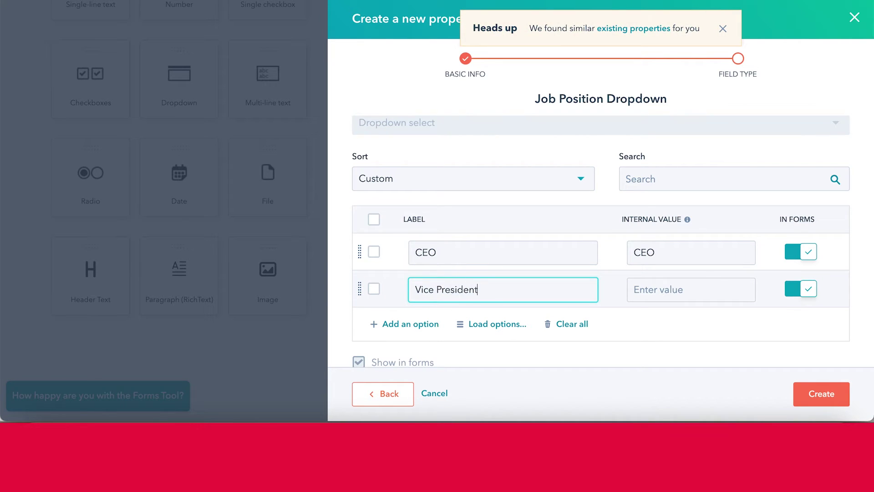
pyautogui.press('Return')
pyautogui.write('Di')
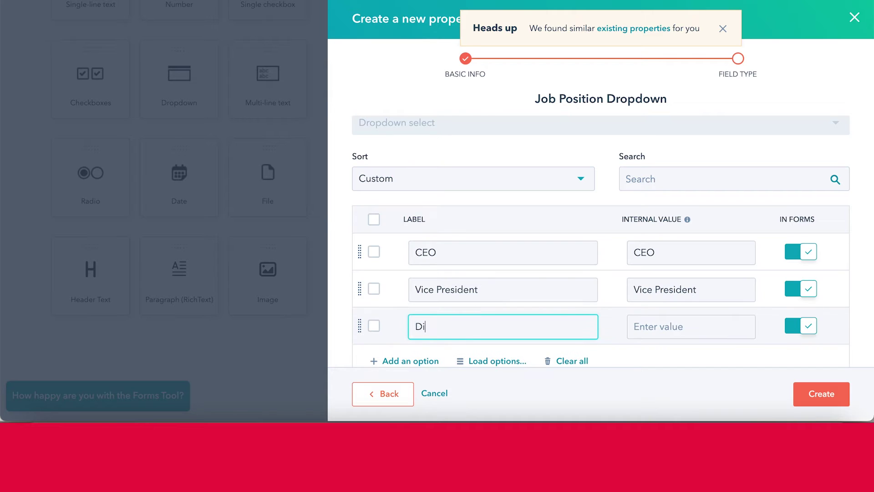
pyautogui.write('rector of Marketing')
pyautogui.press('Return')
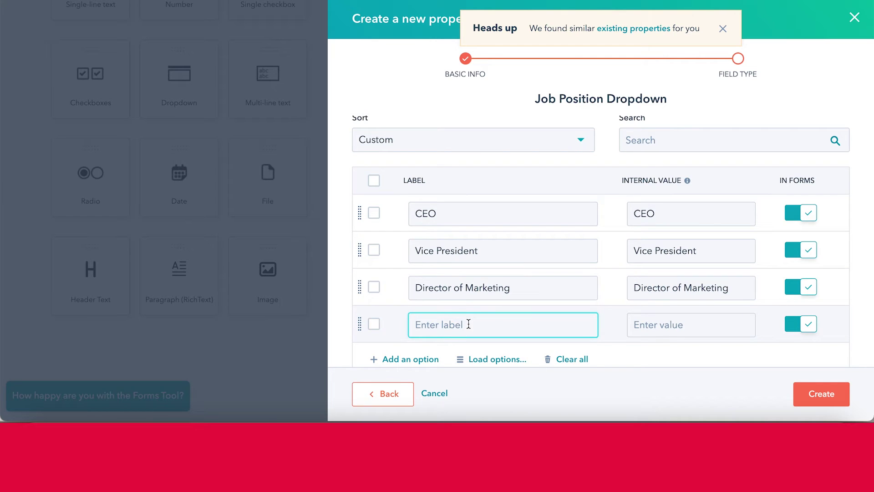
# Step: Add three more dropdown options: Marketing Manager, Marketing Coordinator and Other
pyautogui.write('Marketing Manager')
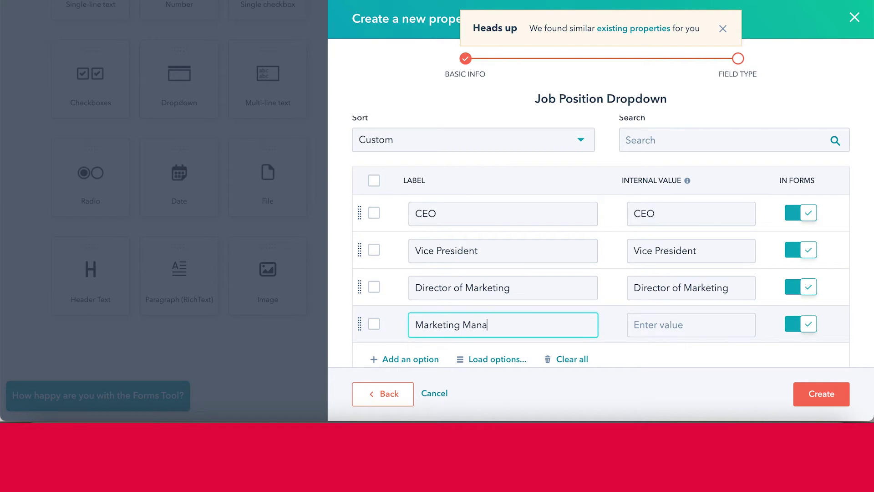
pyautogui.press('Return')
pyautogui.write('Marketing ')
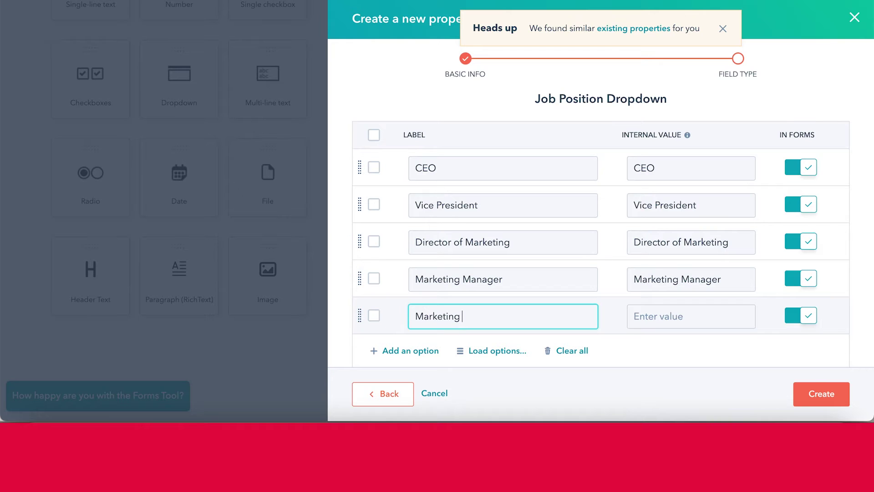
pyautogui.write('Coordinator')
pyautogui.click(410, 350)
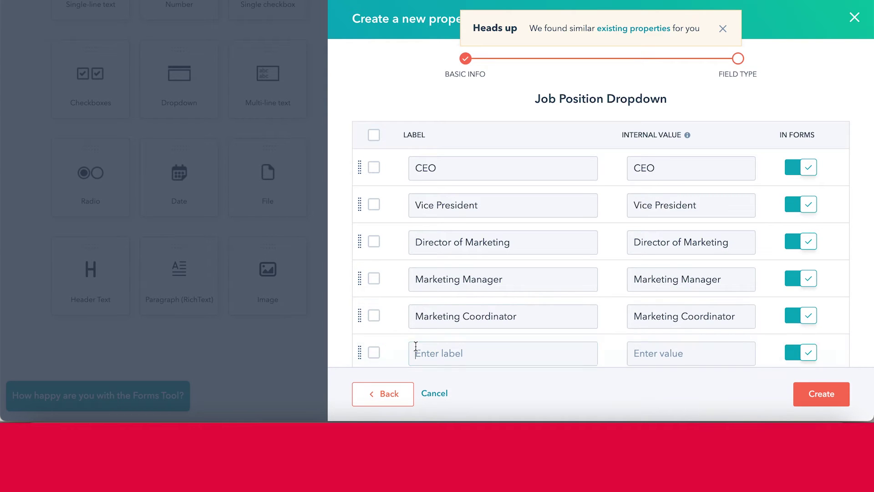
pyautogui.write('Other')
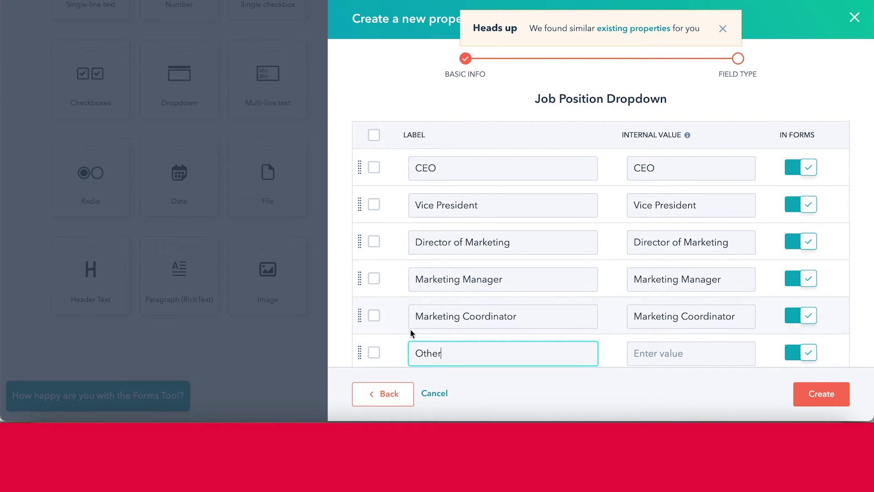
pyautogui.press('Return')
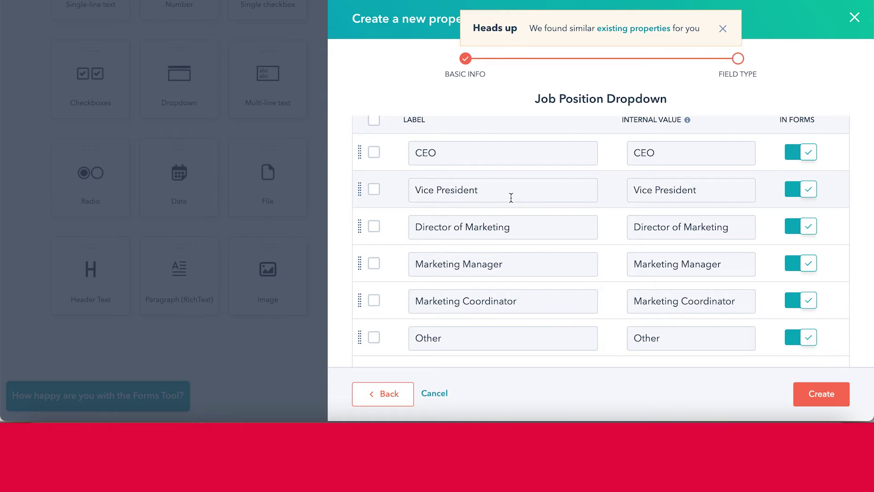
# Step: Look over the complete list of dropdown options, comparing their labels and internal values
pyautogui.scroll(3, 511, 197)
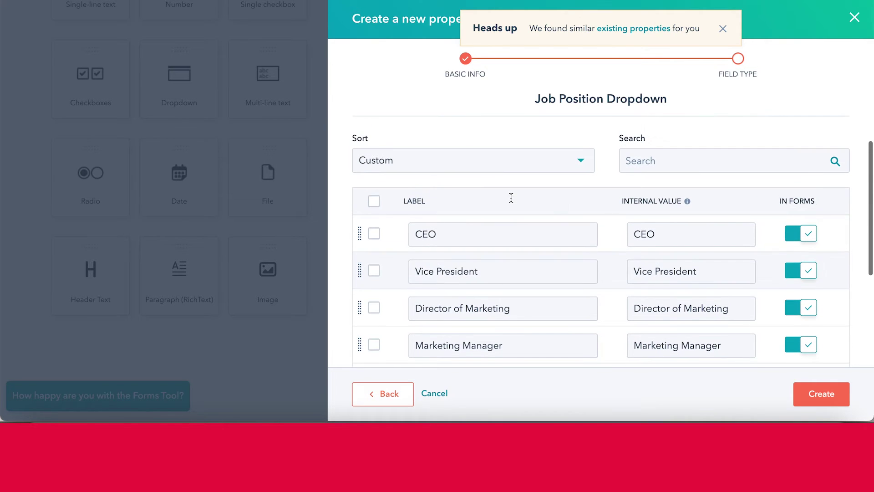
pyautogui.scroll(-5, 510, 196)
pyautogui.scroll(-1, 510, 197)
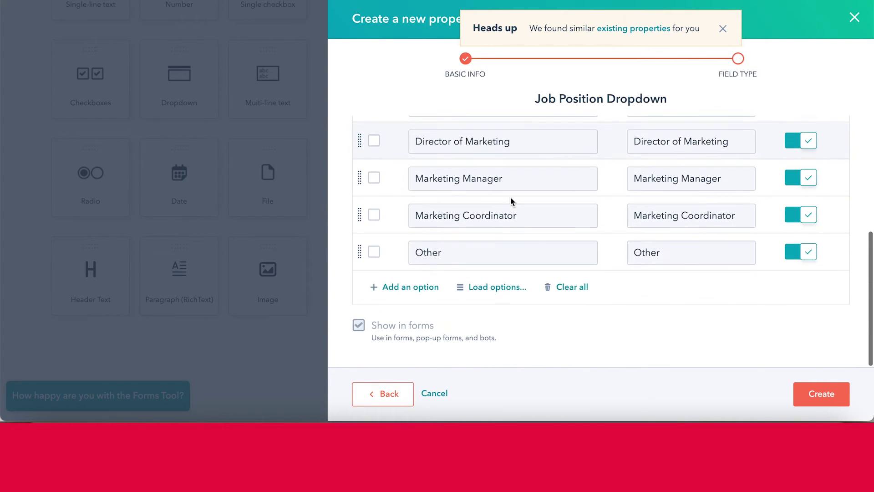
pyautogui.scroll(5, 511, 198)
pyautogui.scroll(-3, 592, 191)
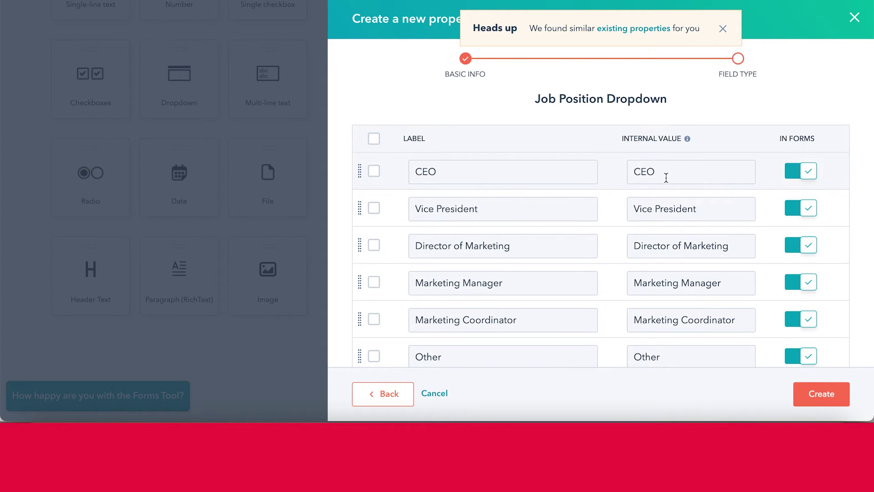
pyautogui.scroll(-2, 663, 279)
pyautogui.scroll(3, 662, 278)
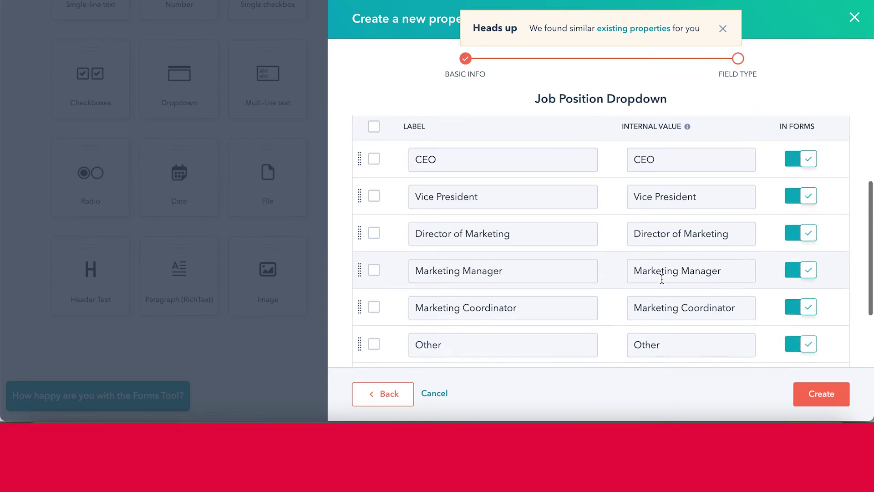
# Step: Change the internal value of the CEO option to "C-Suite"
pyautogui.scroll(-1, 663, 278)
pyautogui.click(660, 178)
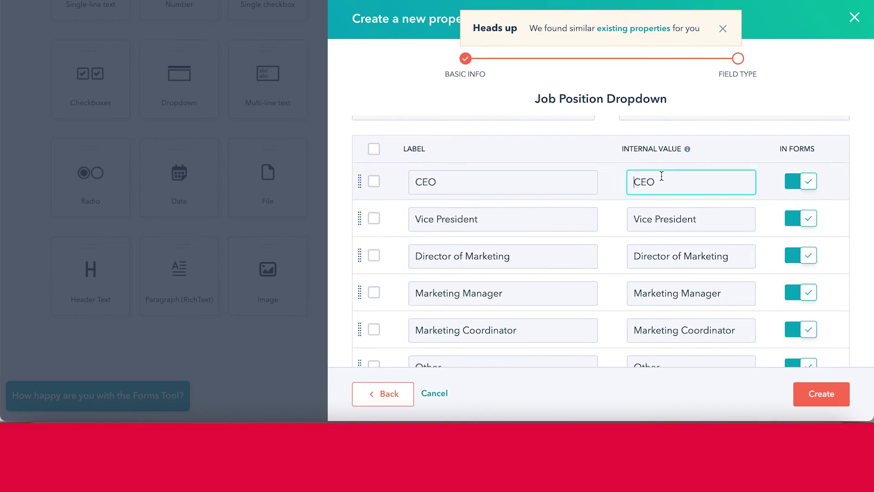
pyautogui.doubleClick(650, 184)
pyautogui.write('C-Suite')
pyautogui.click(606, 131)
# Step: Check the option list once more and create the Job Position Dropdown property
pyautogui.scroll(-1, 607, 131)
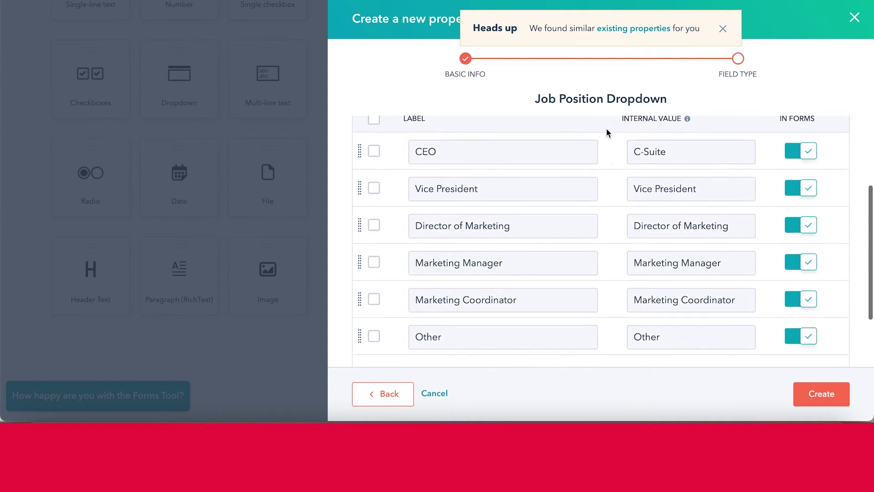
pyautogui.scroll(1, 607, 132)
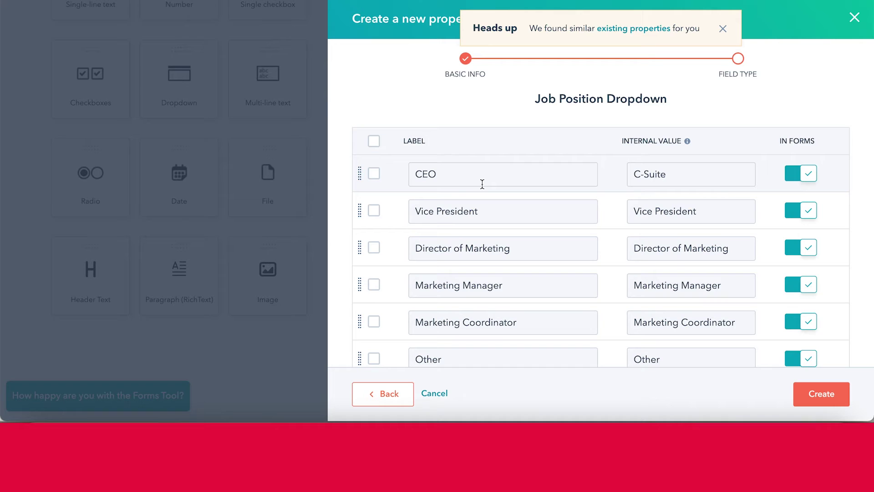
pyautogui.scroll(-3, 455, 184)
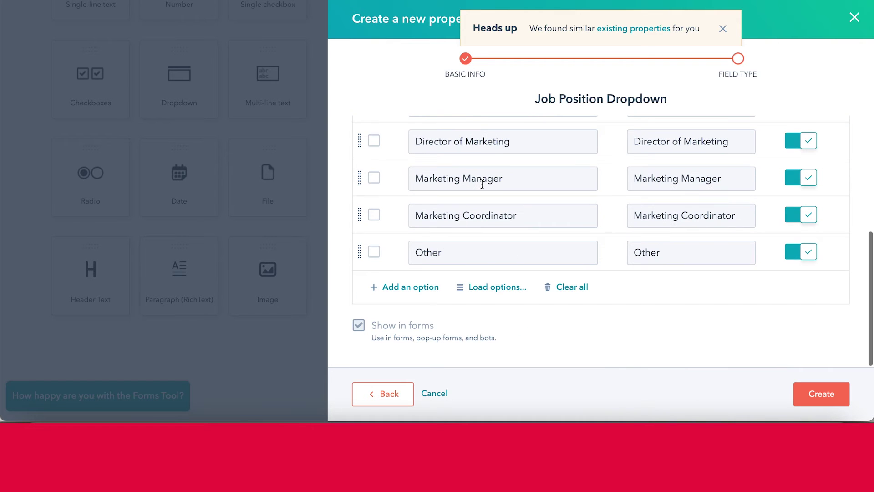
pyautogui.click(814, 398)
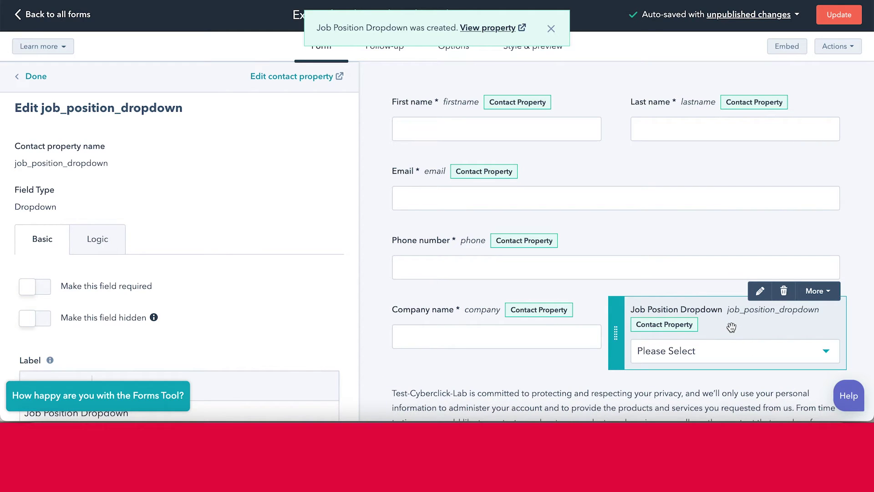
# Step: Make the Job Position Dropdown field required, shorten its form label to "Job Position" and finish editing the field
pyautogui.click(718, 314)
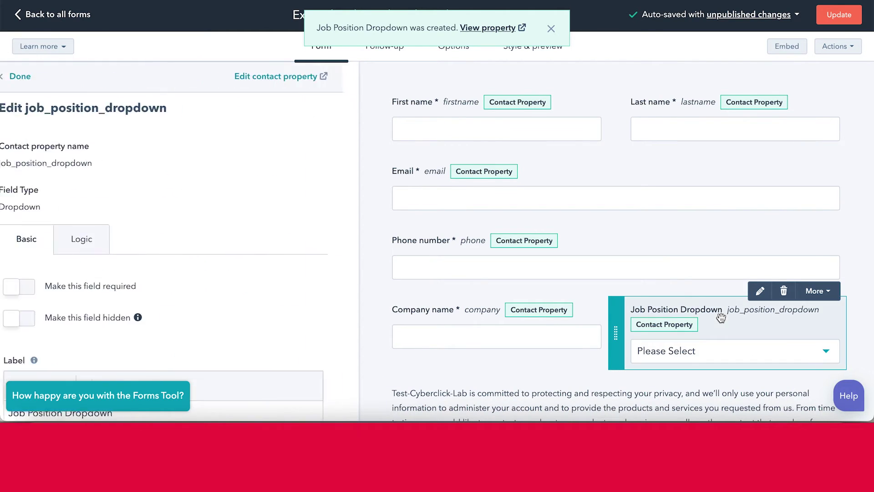
pyautogui.click(38, 294)
pyautogui.scroll(-3, 91, 282)
pyautogui.doubleClick(103, 271)
pyautogui.press('BackSpace')
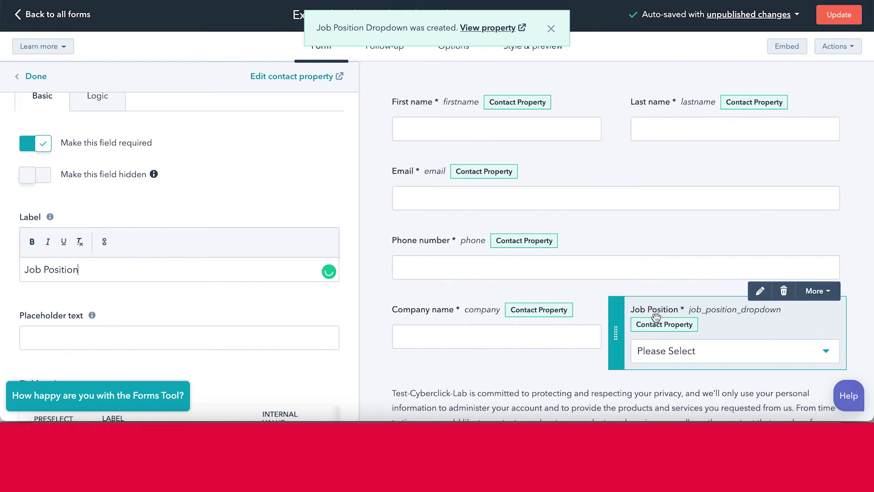
pyautogui.click(43, 79)
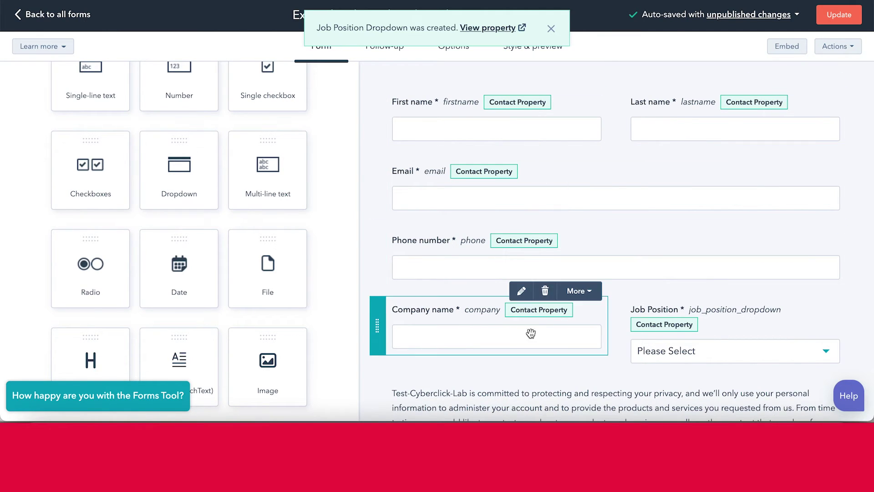
# Step: Reopen the Job Position field, look through its label, placeholder, option and help text settings, and close them
pyautogui.click(722, 359)
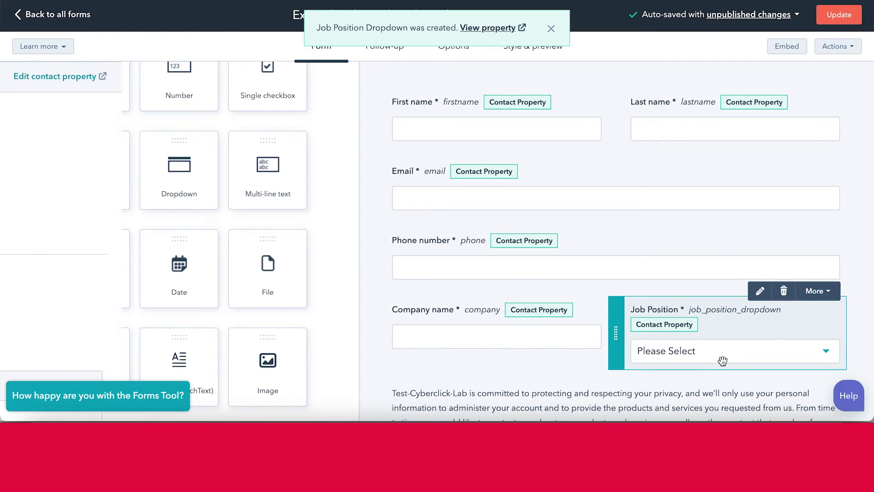
pyautogui.scroll(-7, 310, 293)
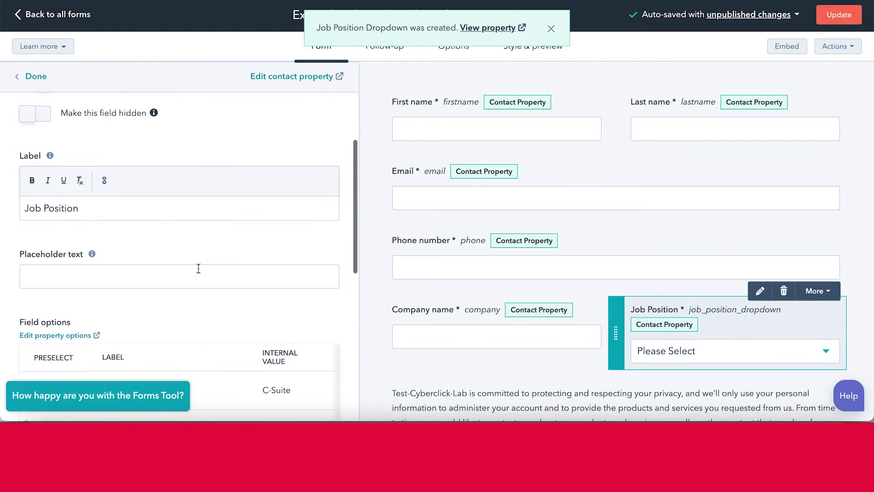
pyautogui.scroll(-4, 149, 264)
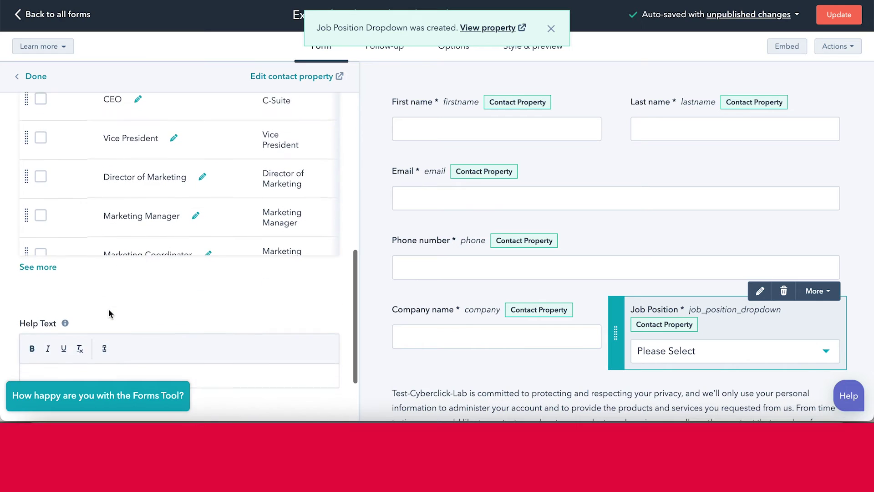
pyautogui.scroll(-3, 133, 227)
pyautogui.scroll(10, 133, 217)
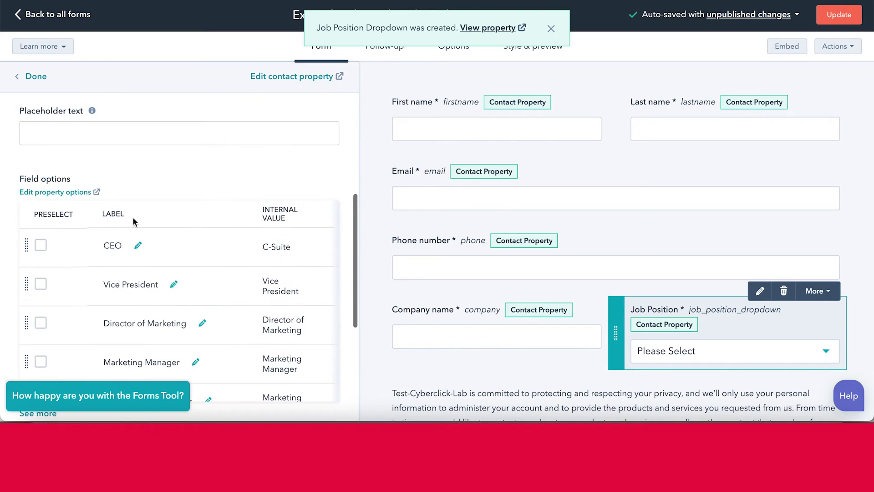
pyautogui.click(33, 76)
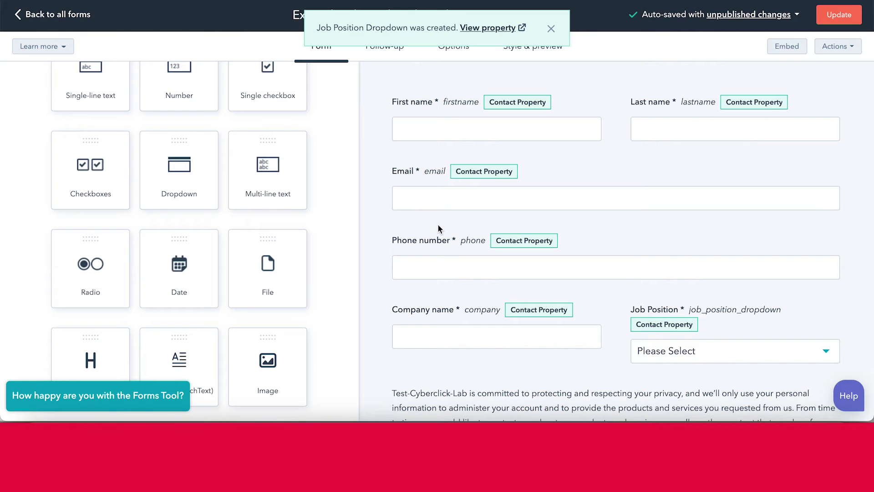
# Step: Open the GDPR notice and consent block below the form fields, review its settings and delete all of the communication consent text
pyautogui.scroll(-4, 438, 228)
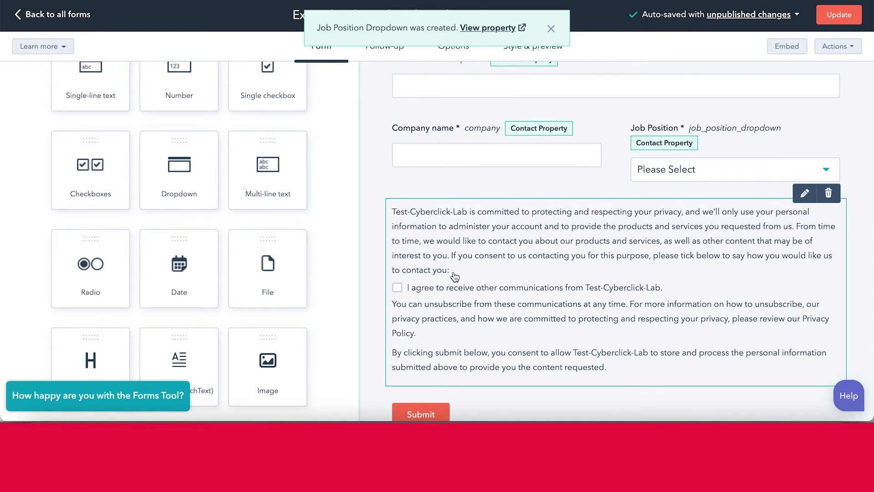
pyautogui.click(454, 270)
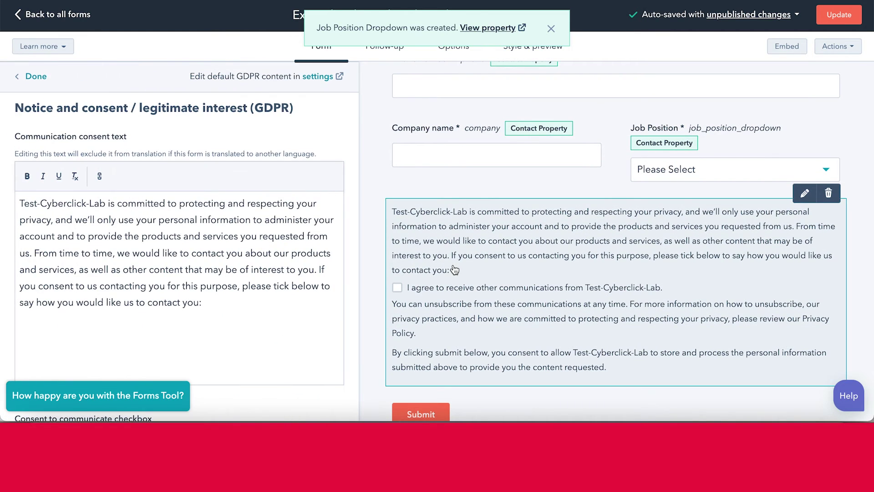
pyautogui.scroll(-3, 325, 311)
pyautogui.scroll(-6, 325, 311)
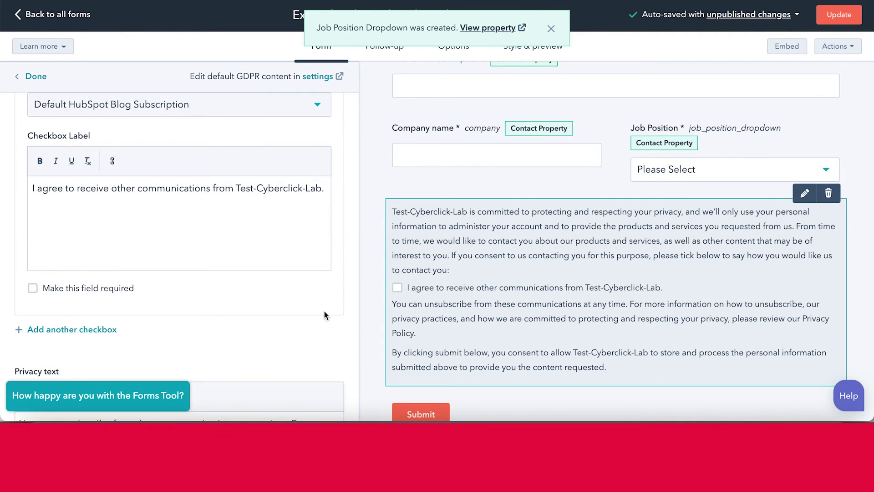
pyautogui.scroll(3, 325, 311)
pyautogui.scroll(4, 325, 311)
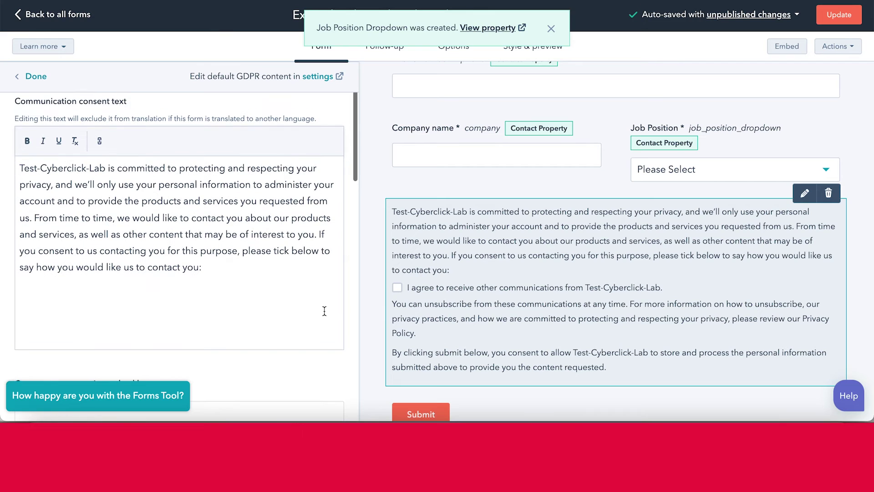
pyautogui.moveTo(223, 273); pyautogui.dragTo(20, 152)
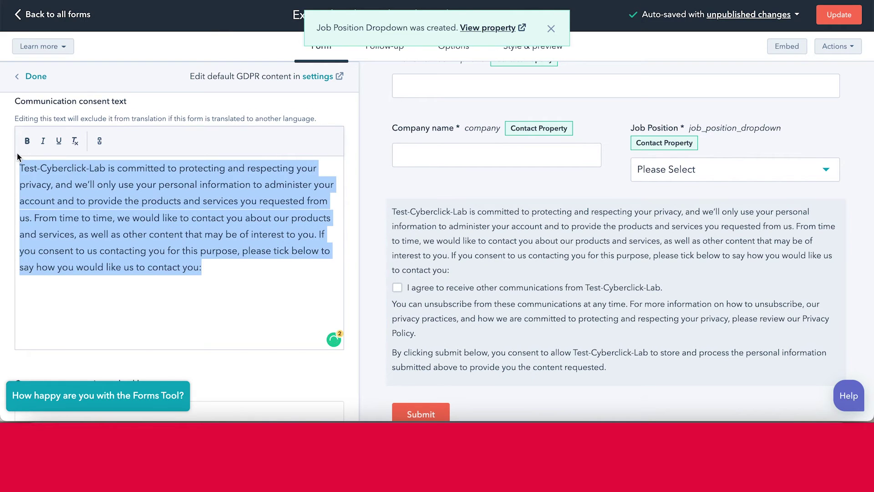
pyautogui.press('BackSpace')
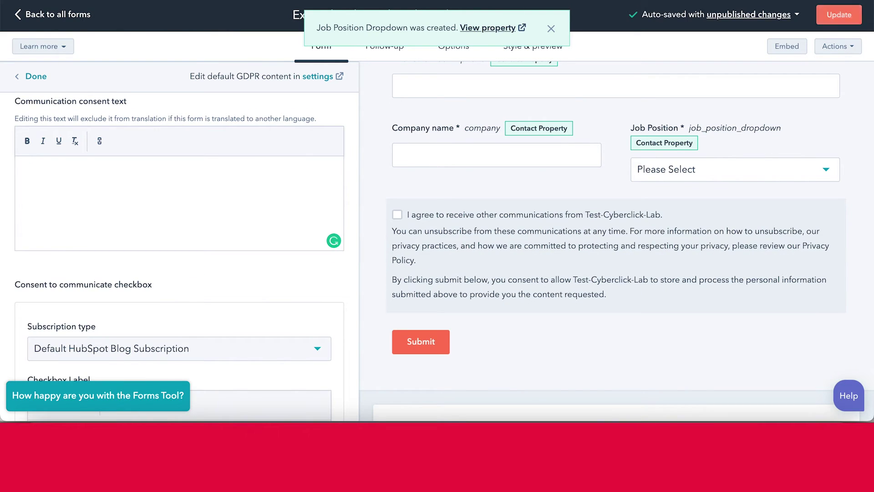
pyautogui.scroll(-8, 5, 157)
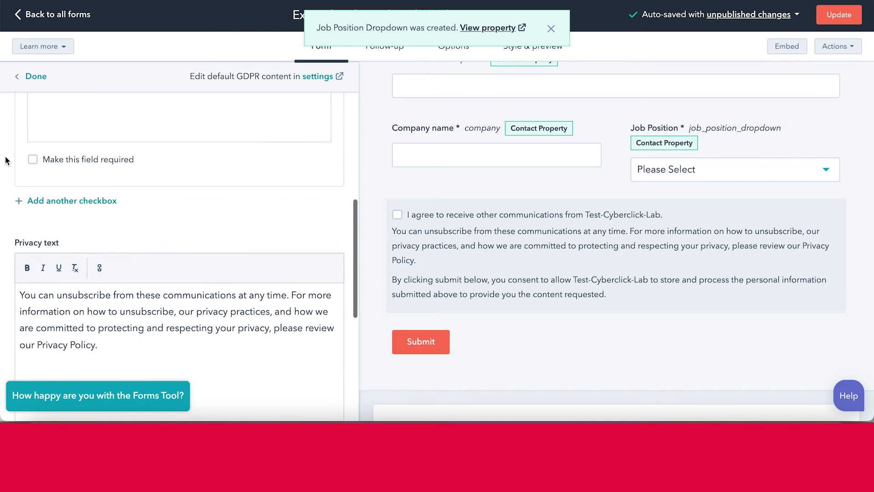
# Step: Delete all of the privacy text and the process consent text from the GDPR notice and consent block
pyautogui.scroll(-3, 136, 329)
pyautogui.moveTo(108, 221); pyautogui.dragTo(11, 160)
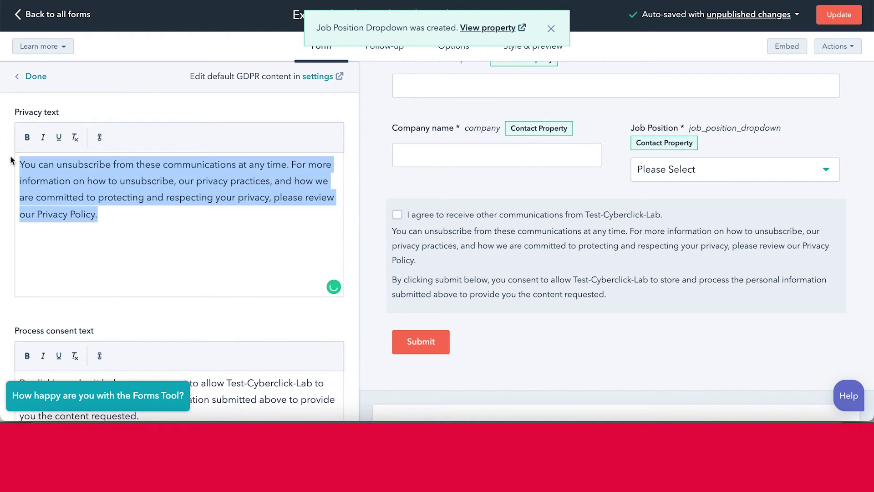
pyautogui.press('BackSpace')
pyautogui.scroll(-4, 158, 283)
pyautogui.moveTo(158, 283); pyautogui.dragTo(1, 184)
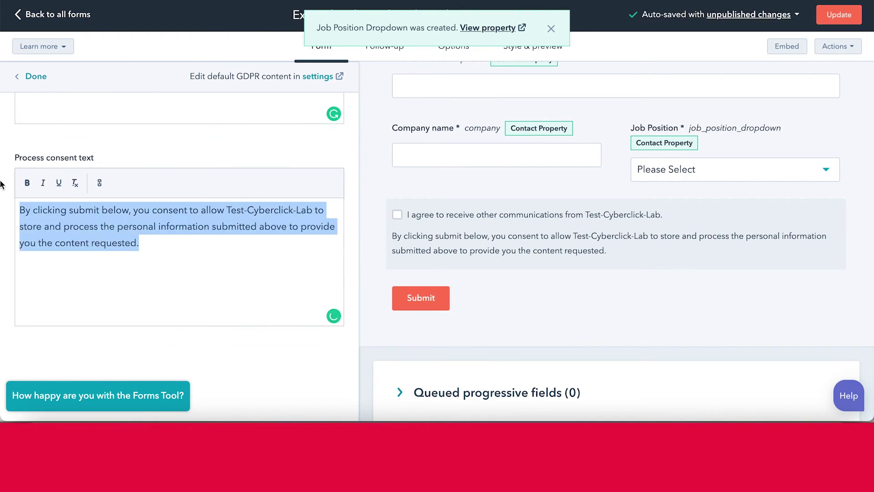
pyautogui.press('BackSpace')
# Step: Reword the consent checkbox label to "I agree to receive communications from Test-Cyberclick-Lab. I have read and agree with the privacy policy."
pyautogui.scroll(5, 212, 242)
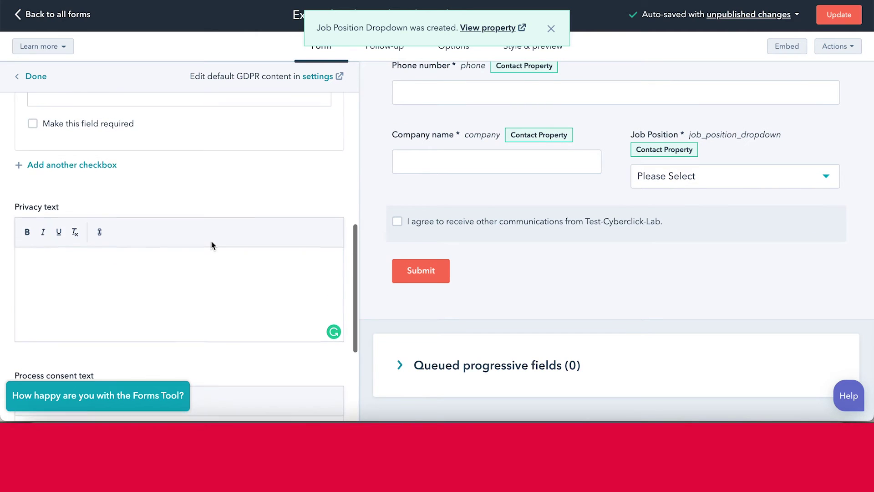
pyautogui.scroll(4, 212, 245)
pyautogui.click(200, 206)
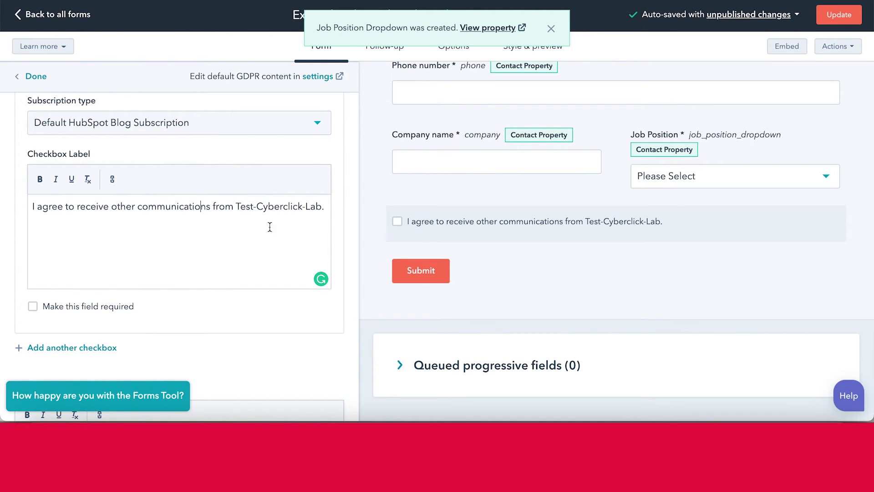
pyautogui.scroll(4, 654, 225)
pyautogui.scroll(-4, 601, 240)
pyautogui.scroll(2, 654, 237)
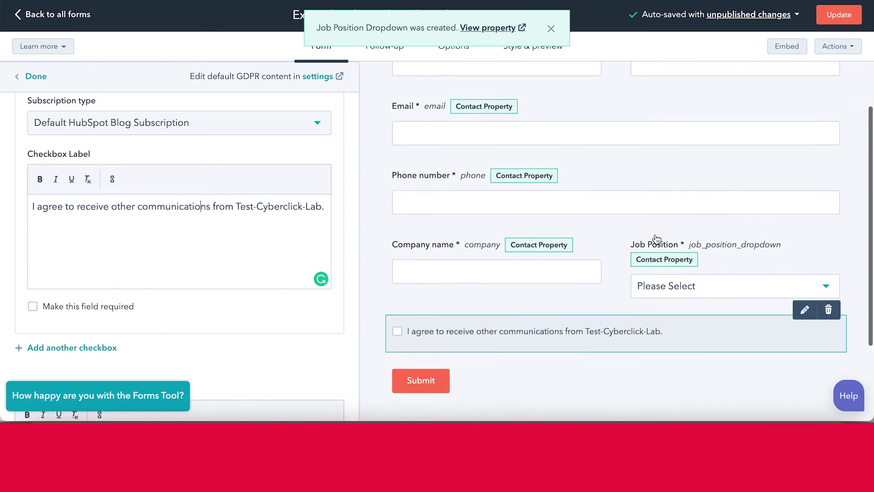
pyautogui.scroll(-1, 656, 239)
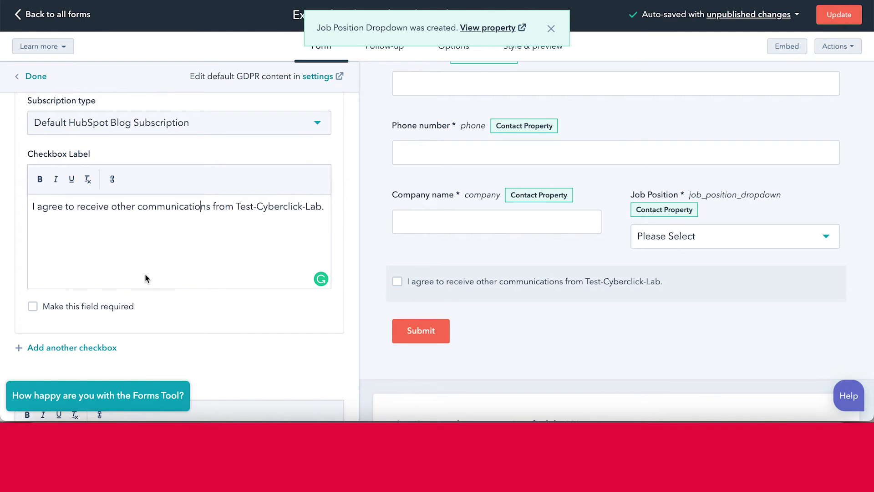
# Step: Link the words "privacy policy" in the consent checkbox label to the URL google.com
pyautogui.moveTo(141, 222); pyautogui.dragTo(199, 225)
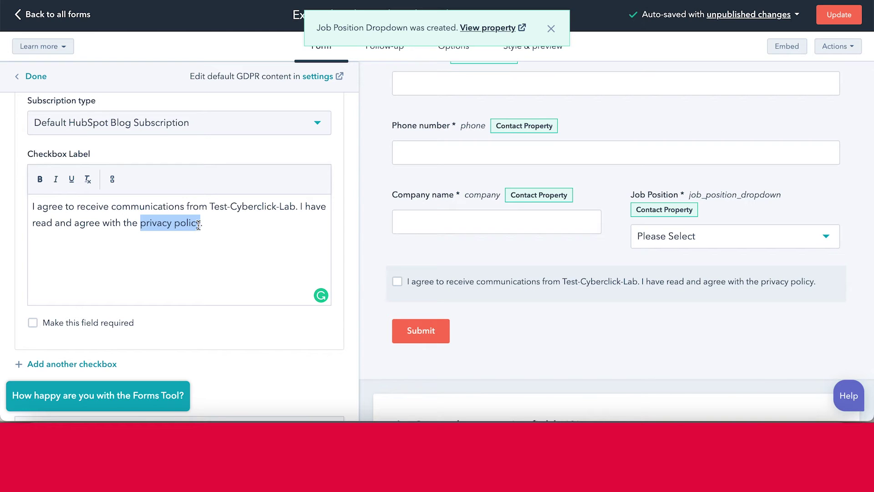
pyautogui.click(112, 179)
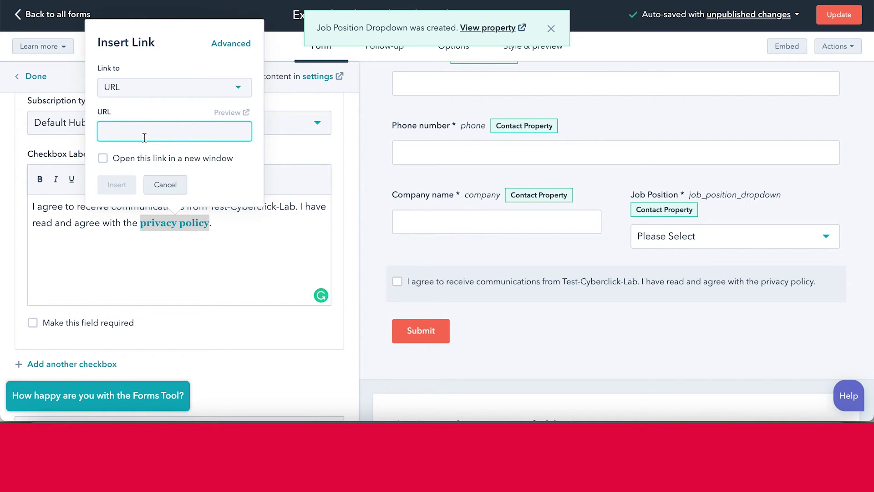
pyautogui.write('google.com')
pyautogui.click(120, 188)
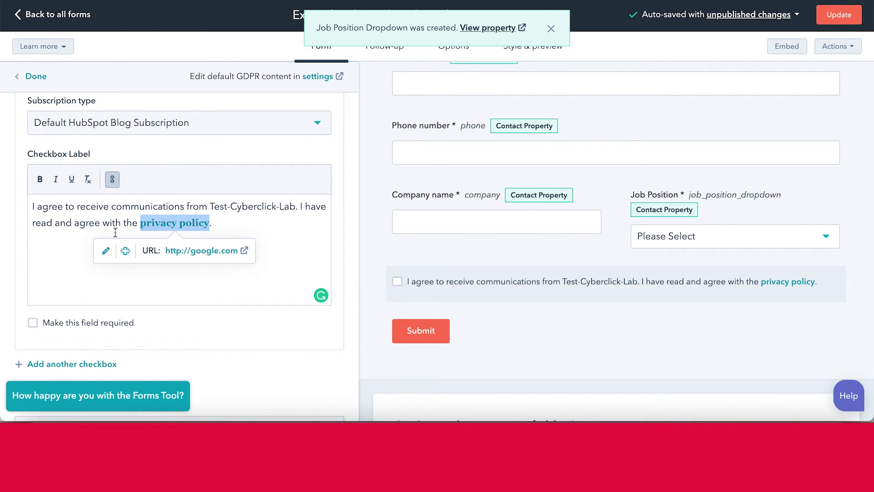
# Step: Make the consent checkbox required, check the remaining GDPR text settings and finish editing the block
pyautogui.click(32, 323)
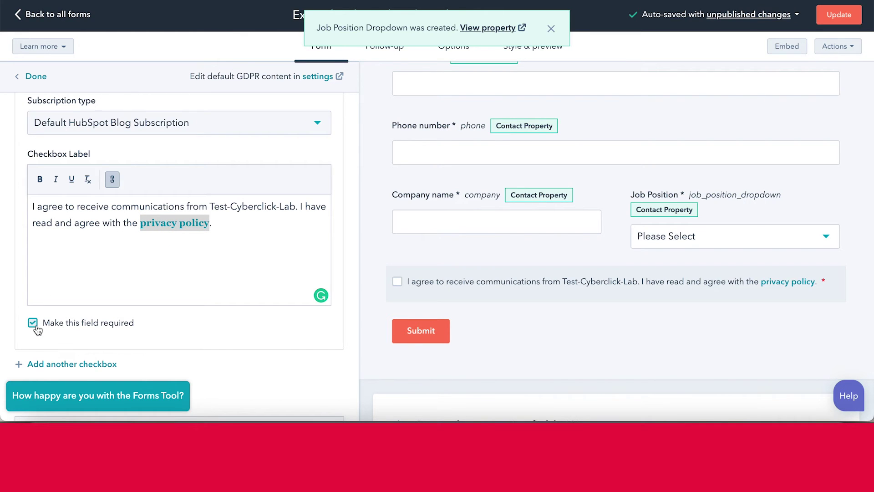
pyautogui.scroll(6, 44, 302)
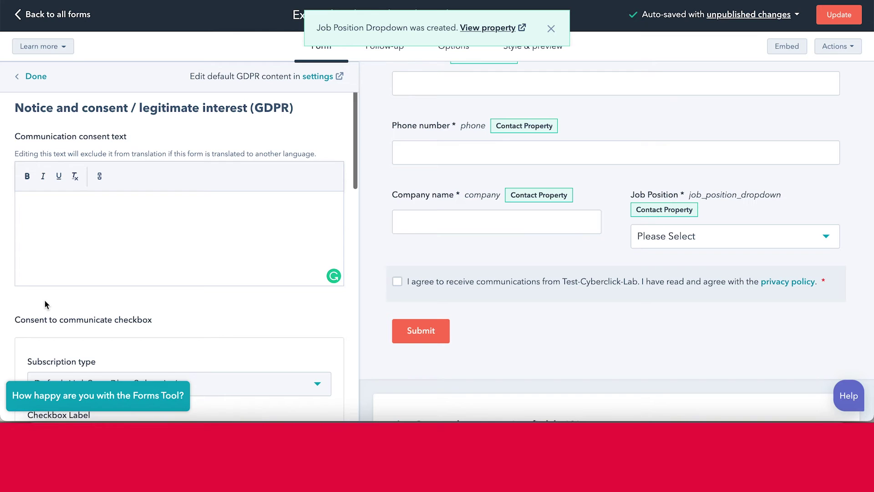
pyautogui.scroll(-9, 44, 300)
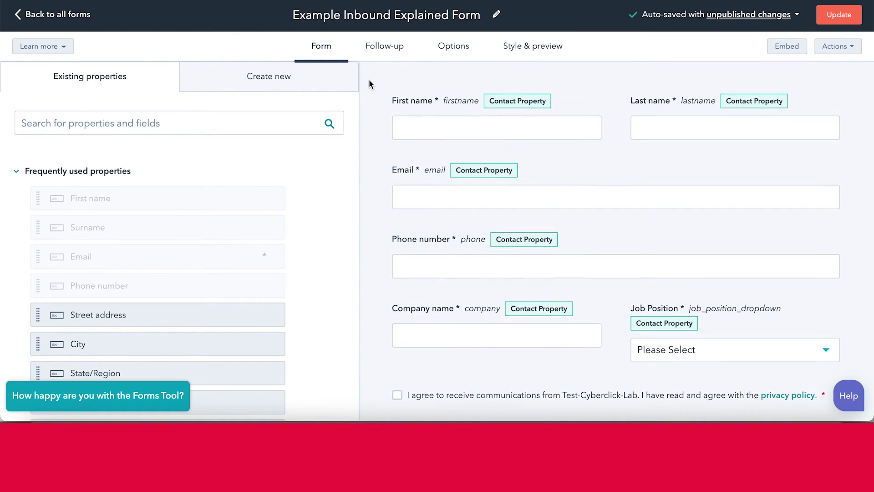
# Step: Expand the queued progressive fields section below the form and add the Language contact property to it
pyautogui.scroll(-4, 369, 79)
pyautogui.scroll(-1, 369, 80)
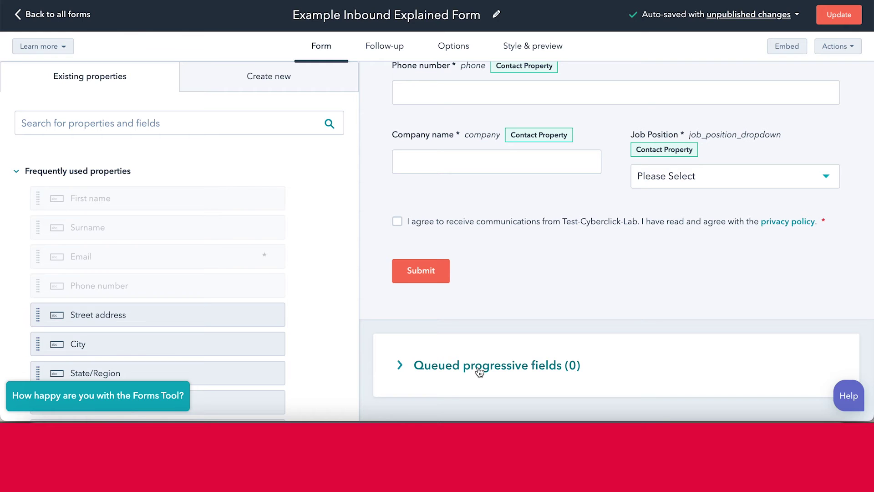
pyautogui.click(479, 372)
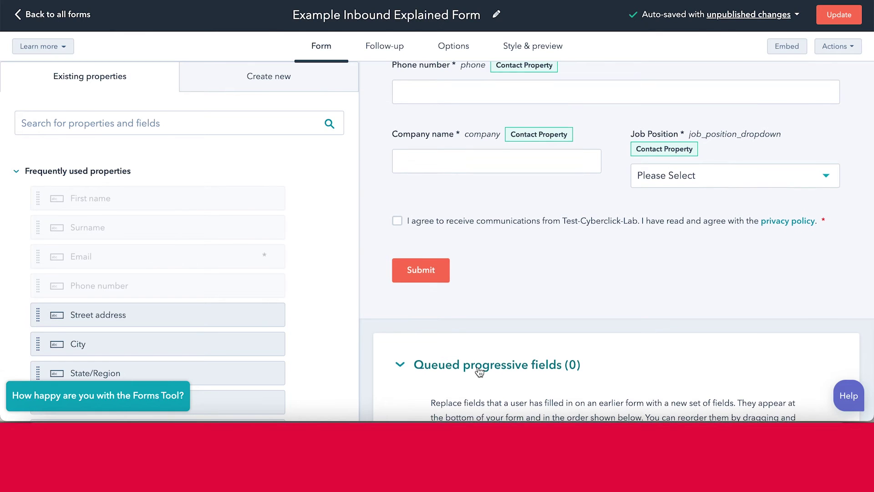
pyautogui.scroll(-3, 480, 372)
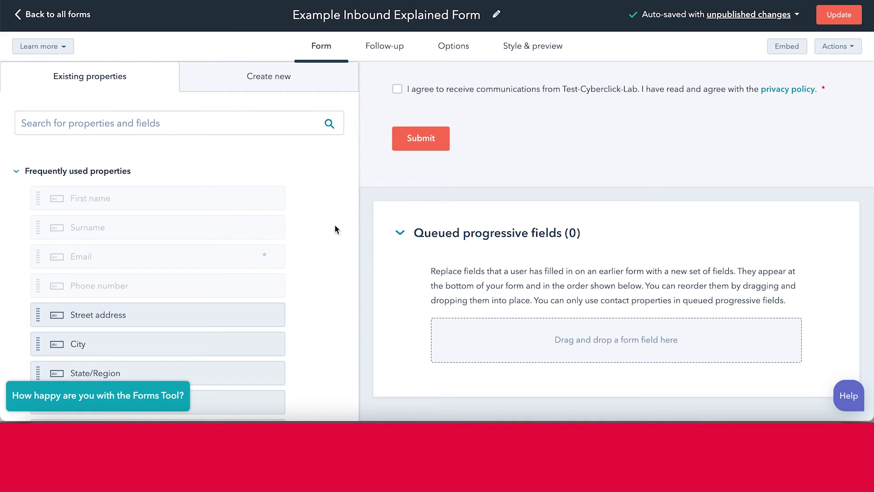
pyautogui.click(236, 125)
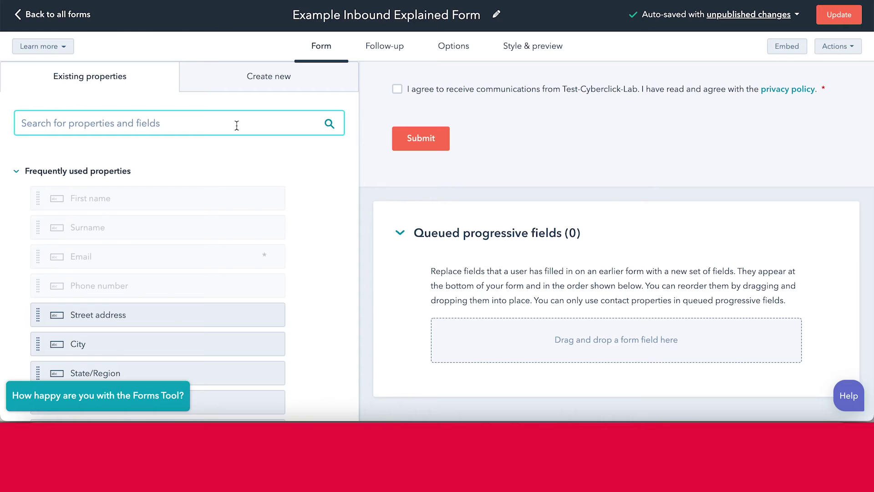
pyautogui.write('Hs_language')
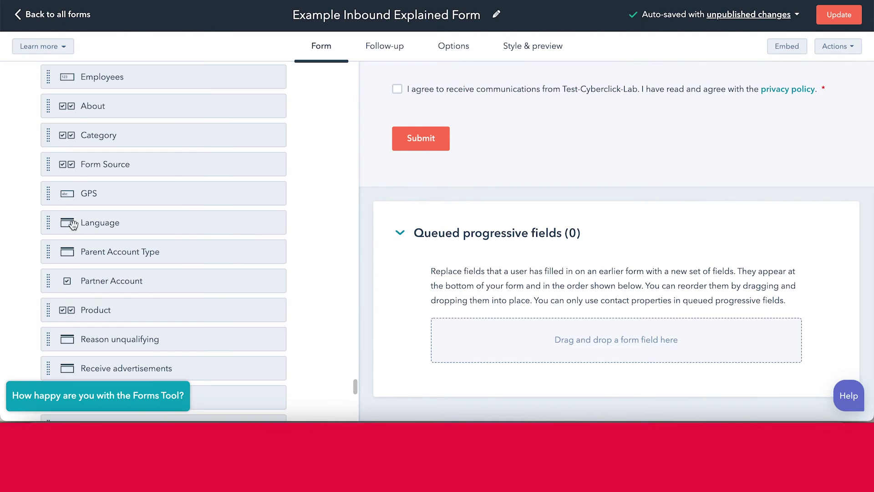
pyautogui.moveTo(91, 222); pyautogui.dragTo(523, 328)
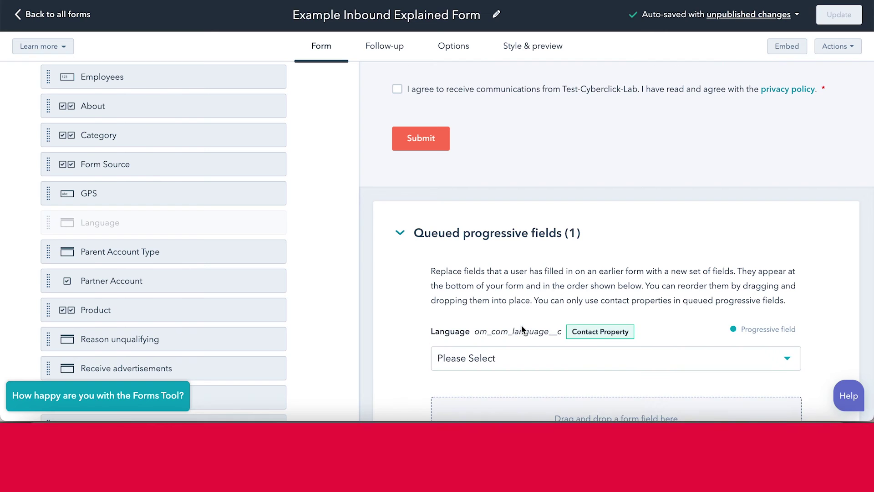
# Step: Make the queued Language field required, look through its label, placeholder and option settings, and finish editing it
pyautogui.click(498, 358)
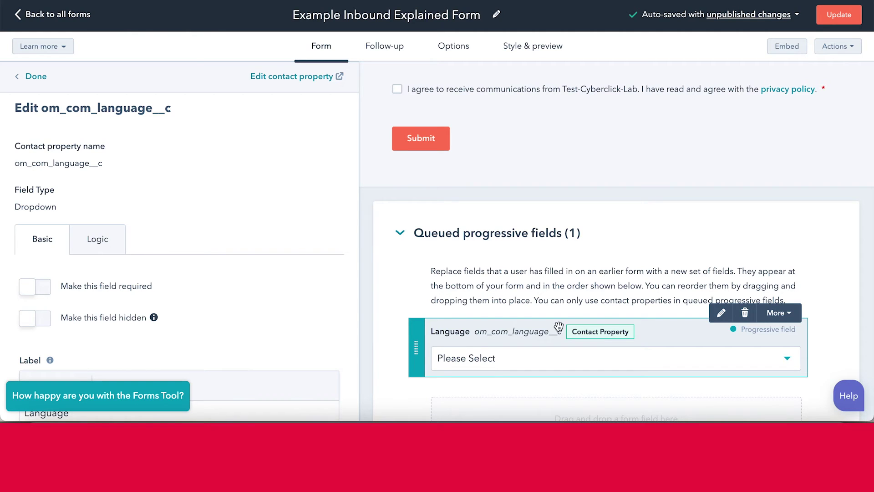
pyautogui.scroll(-2, 450, 273)
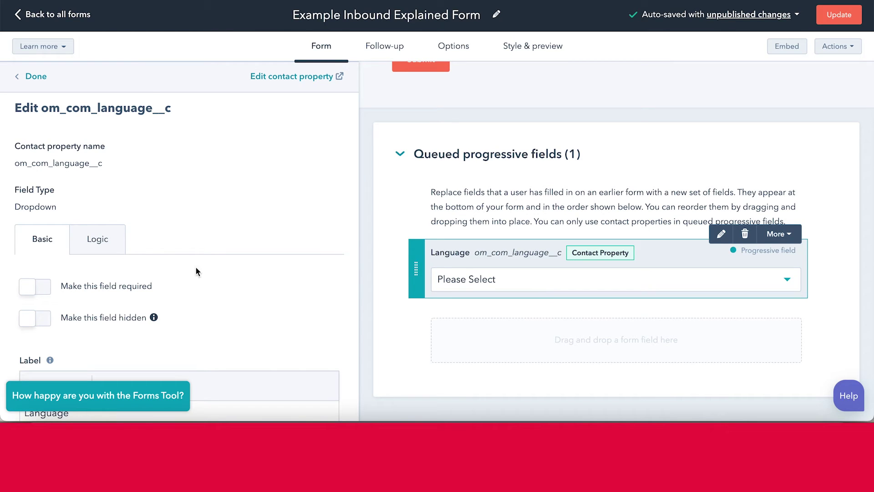
pyautogui.click(65, 294)
pyautogui.scroll(-3, 269, 288)
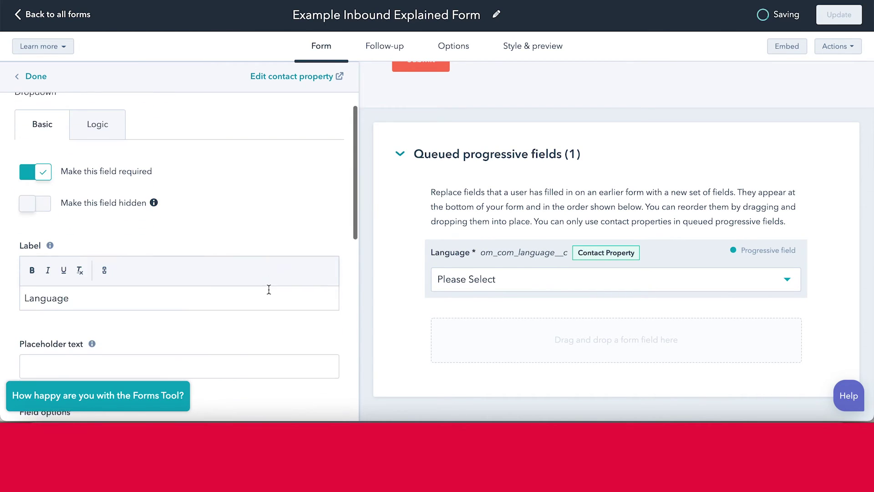
pyautogui.scroll(-5, 270, 289)
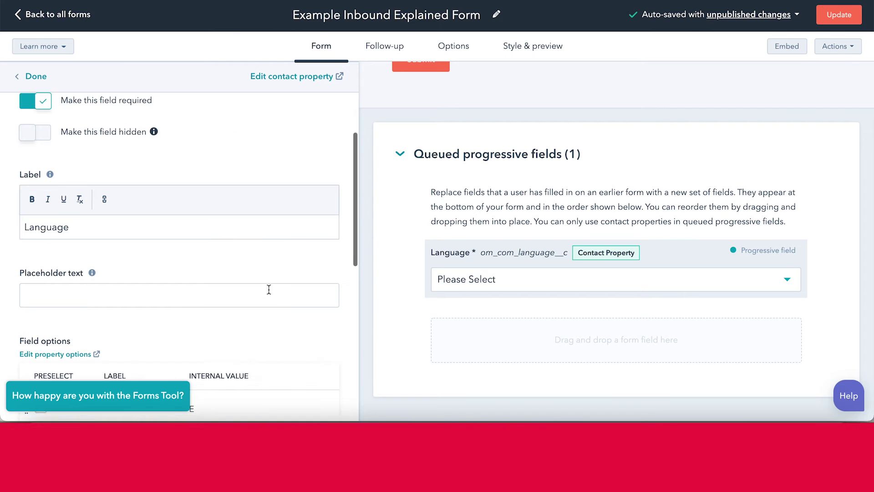
pyautogui.scroll(10, 269, 289)
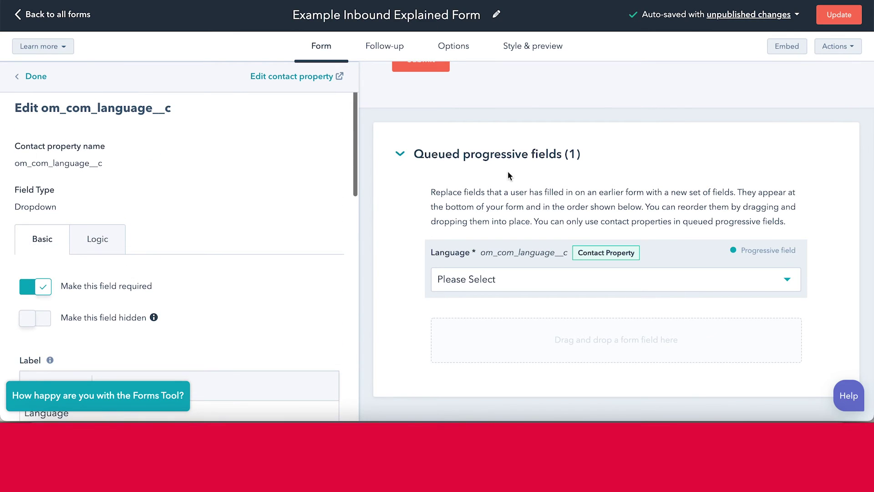
pyautogui.scroll(4, 518, 156)
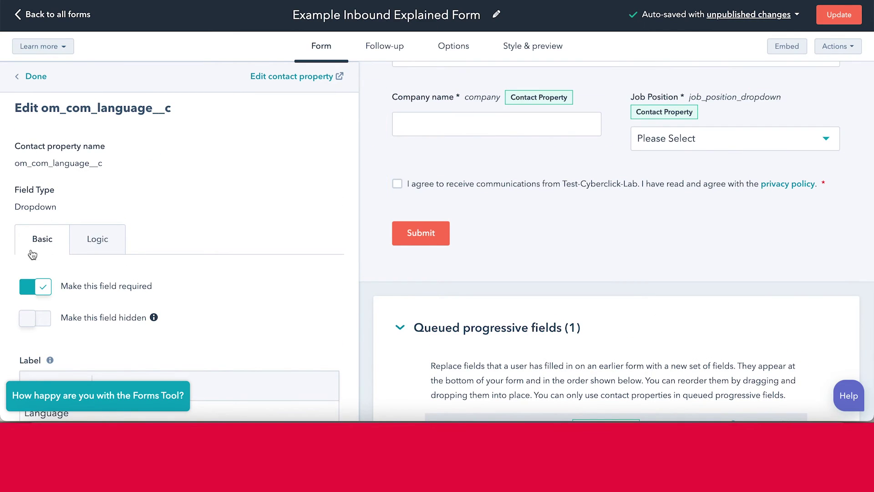
pyautogui.click(36, 76)
# Step: Add Street address below Language in the queued progressive fields and place City beside it on the same row
pyautogui.scroll(-4, 562, 292)
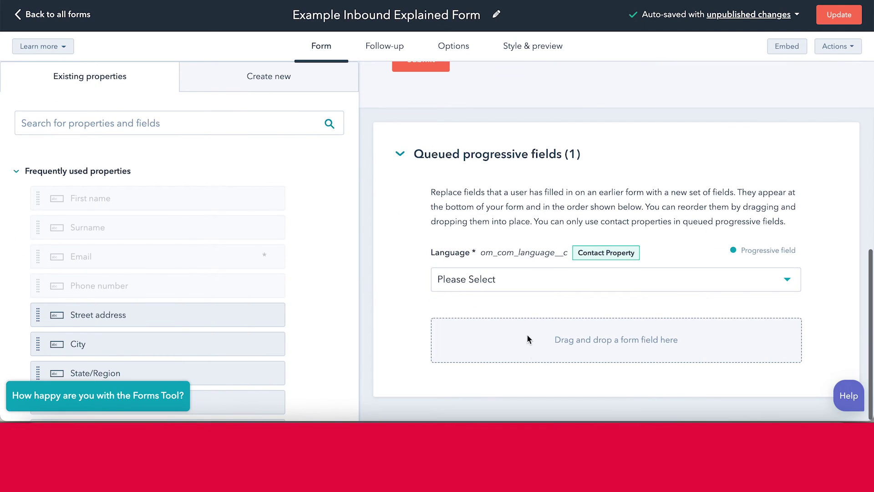
pyautogui.moveTo(487, 273)
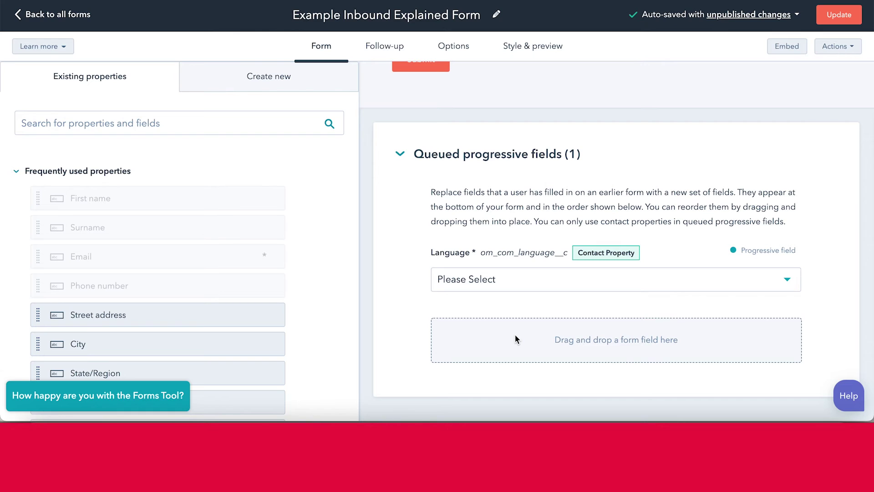
pyautogui.scroll(-3, 105, 301)
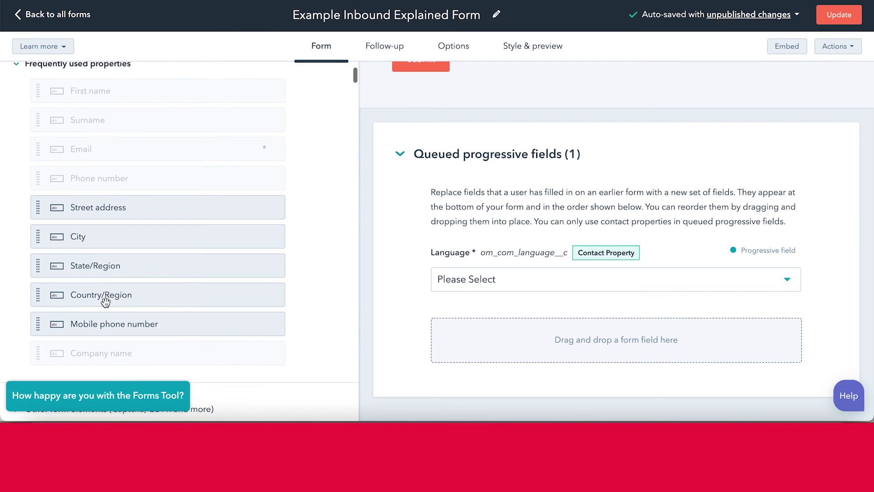
pyautogui.moveTo(67, 215); pyautogui.dragTo(487, 334)
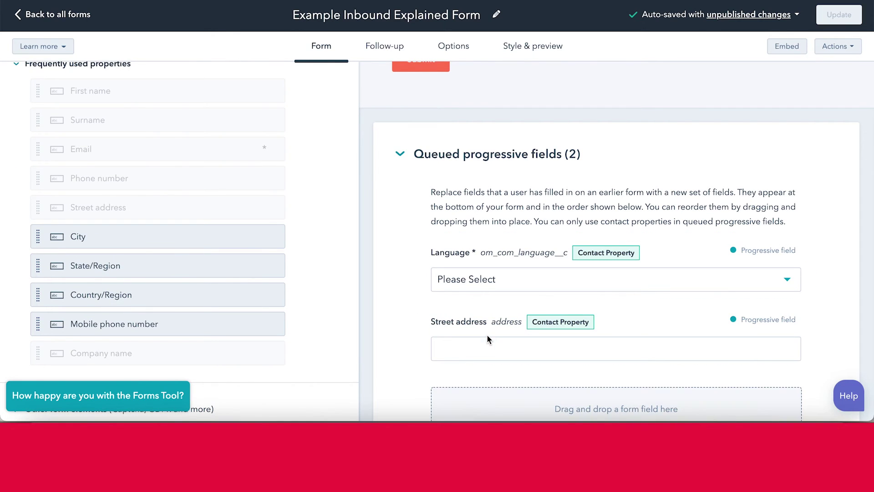
pyautogui.moveTo(80, 248); pyautogui.dragTo(806, 345)
pyautogui.scroll(-2, 660, 269)
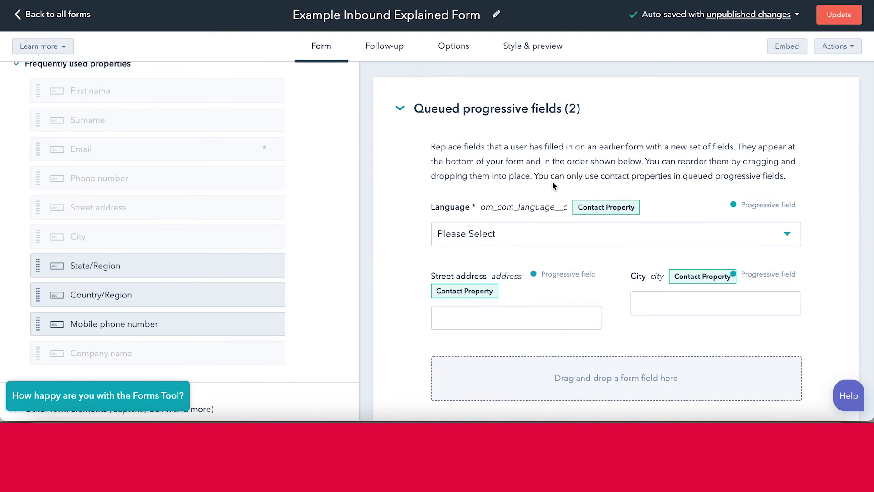
# Step: Review the main form fields and the queued progressive fields, and look at the field types available for new properties
pyautogui.scroll(5, 553, 182)
pyautogui.scroll(-5, 553, 181)
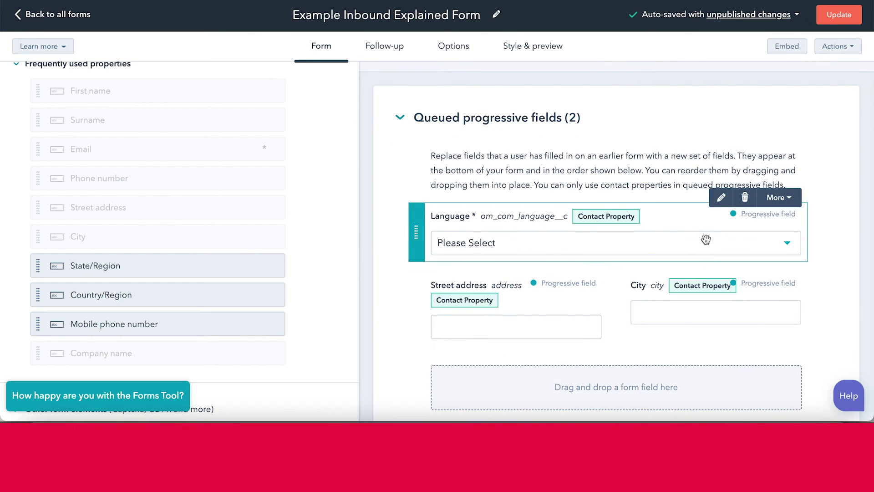
pyautogui.scroll(-1, 520, 238)
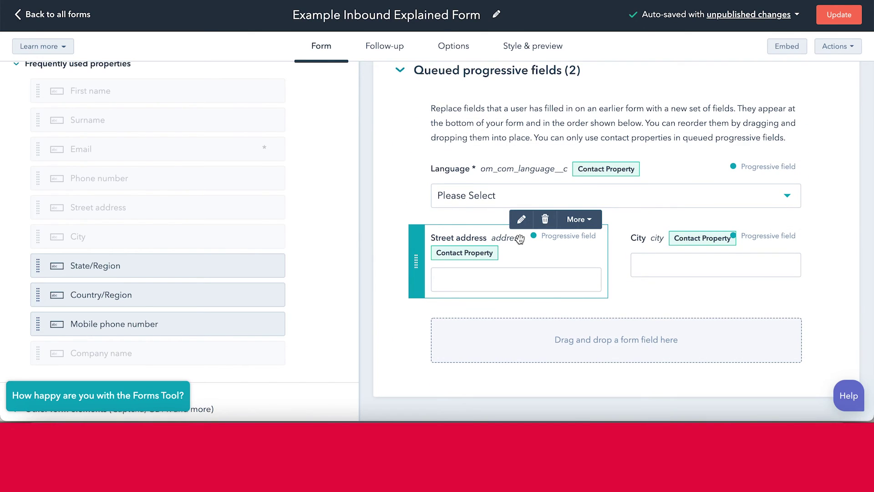
pyautogui.scroll(10, 478, 180)
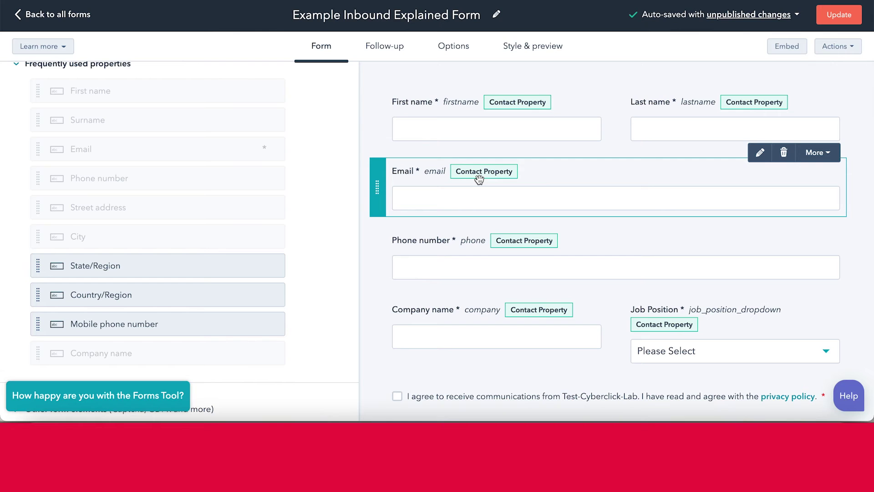
pyautogui.scroll(3, 231, 165)
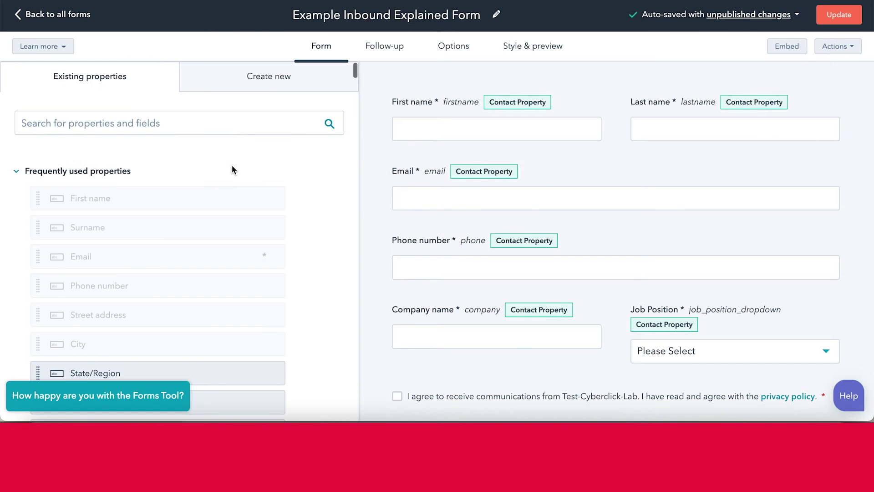
pyautogui.click(266, 84)
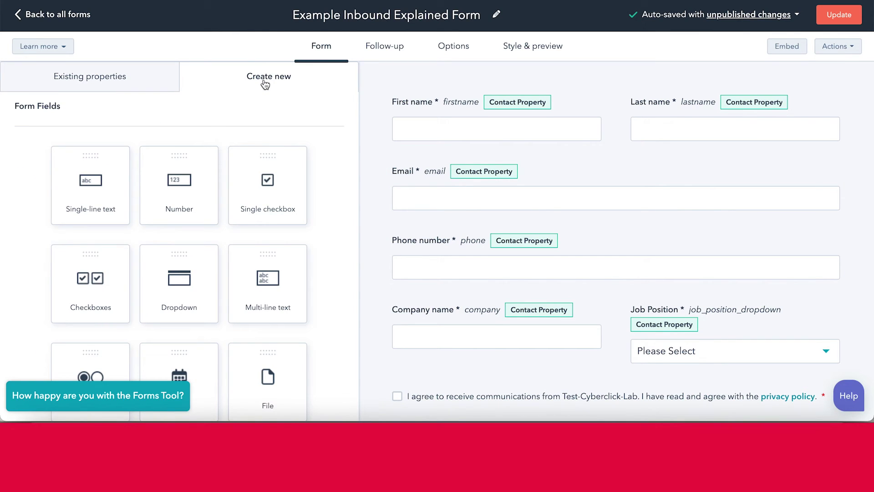
pyautogui.scroll(-9, 464, 226)
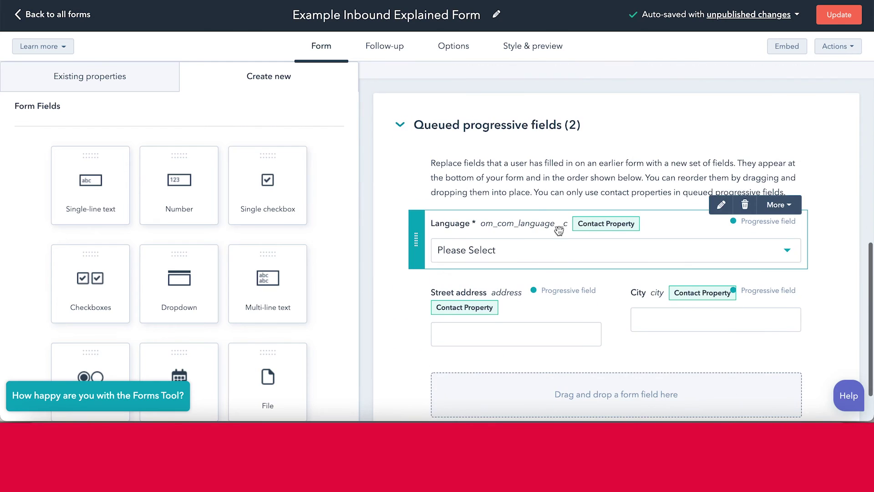
# Step: Start a follow-up email for the form and look through the available sender users, keeping the current sender
pyautogui.scroll(10, 513, 247)
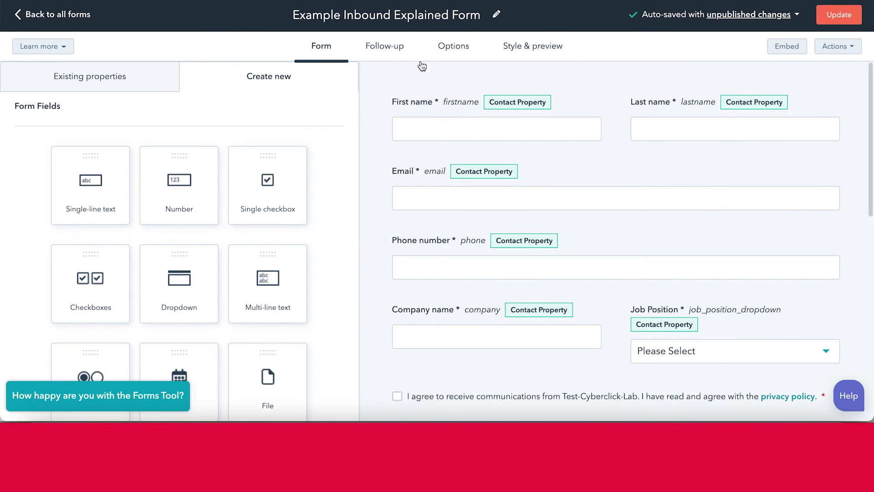
pyautogui.click(385, 50)
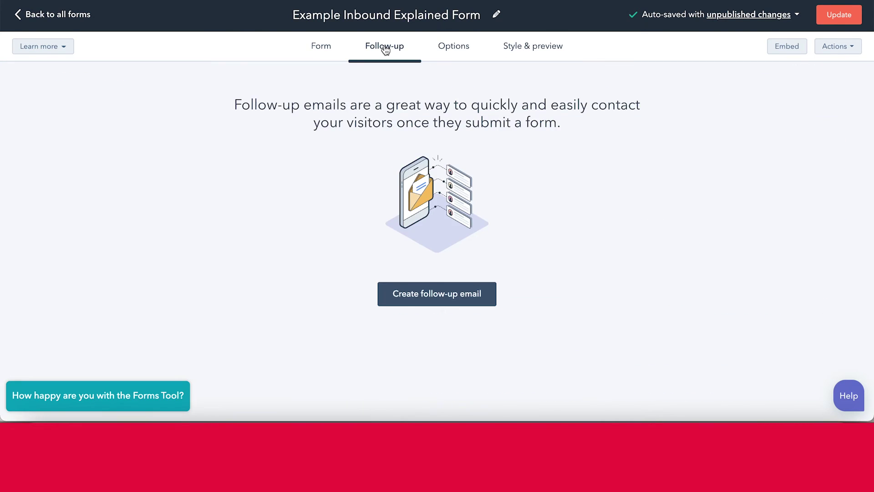
pyautogui.click(470, 299)
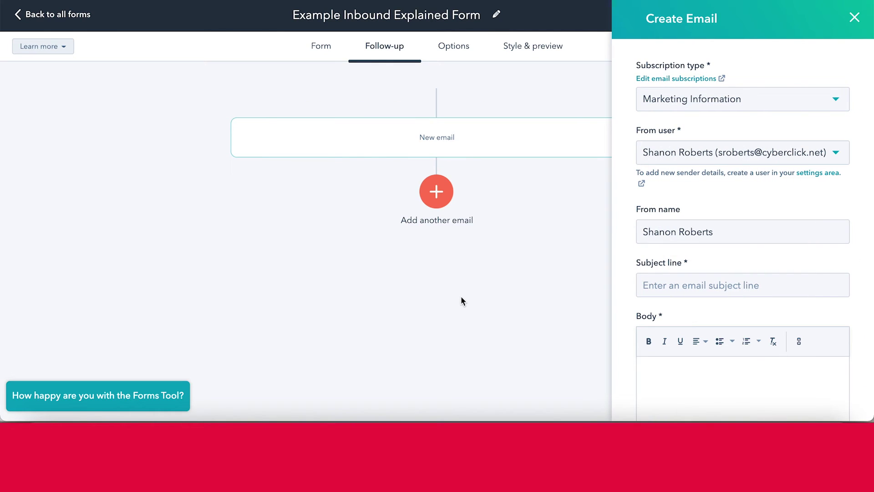
pyautogui.click(712, 152)
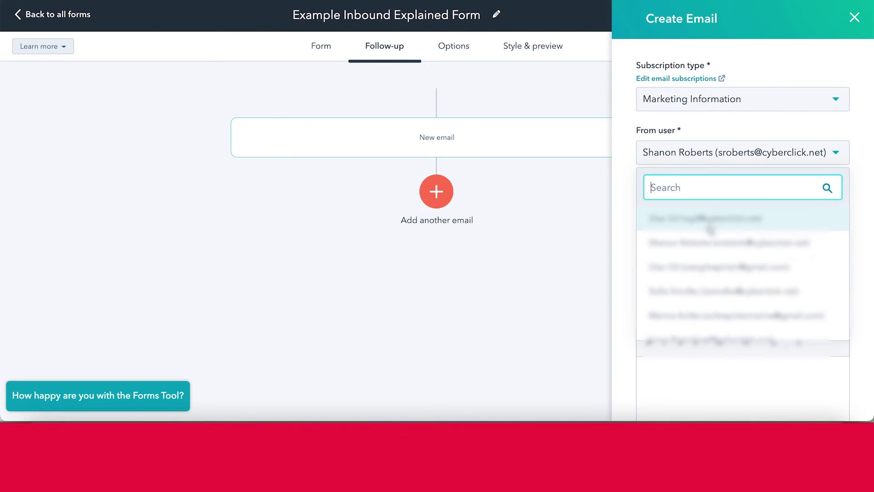
pyautogui.click(710, 230)
pyautogui.scroll(-1, 655, 201)
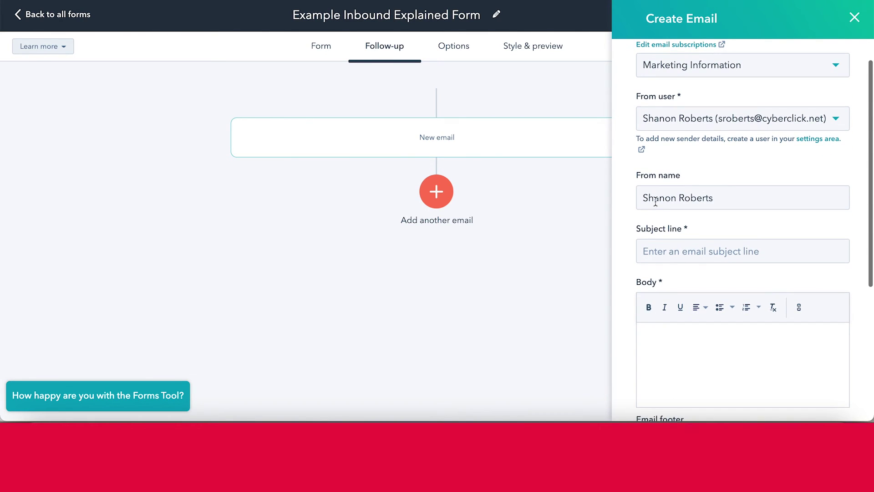
# Step: Set the follow-up email's subject line to "Thank you for downloading our ebook!"
pyautogui.click(686, 251)
pyautogui.scroll(-2, 688, 255)
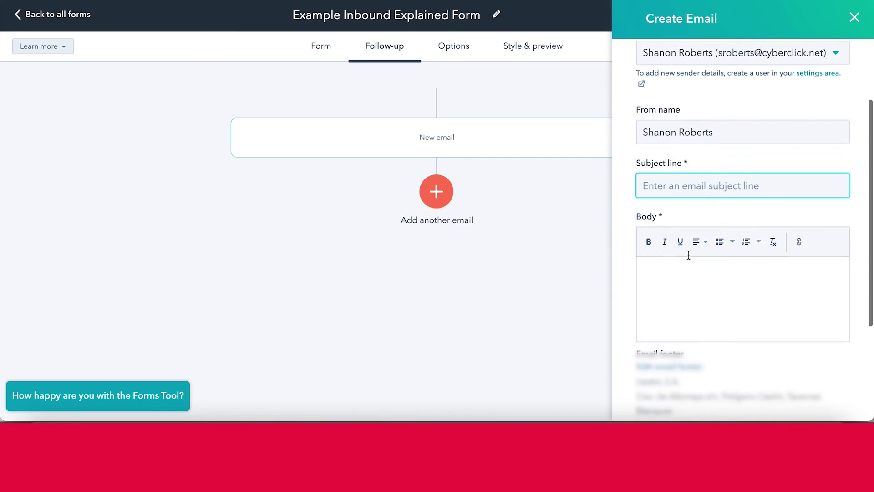
pyautogui.write('Thank you for downloading our ebook')
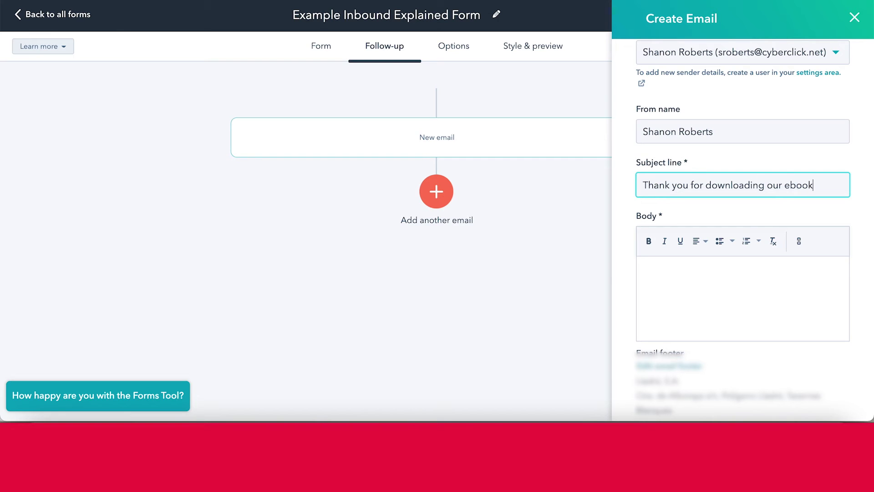
pyautogui.write('!')
# Step: Write "Thank you!" as the follow-up email's body and save the email
pyautogui.click(671, 293)
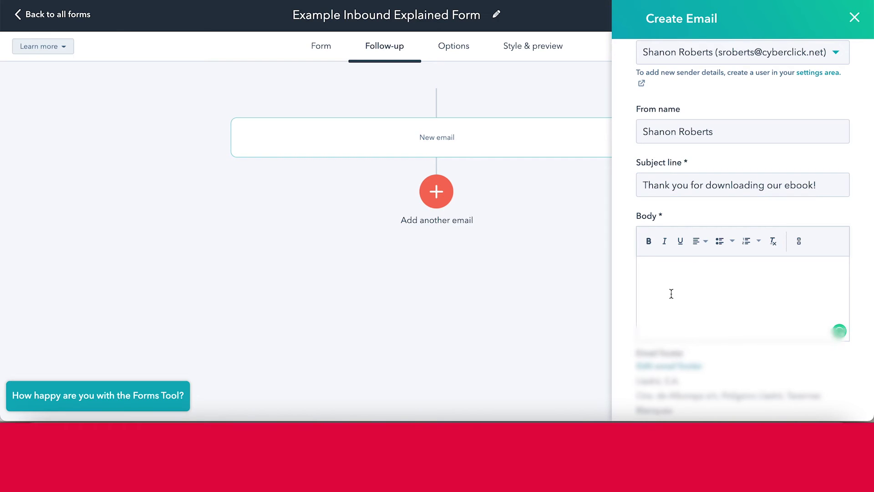
pyautogui.scroll(-2, 671, 295)
pyautogui.write('Thank y')
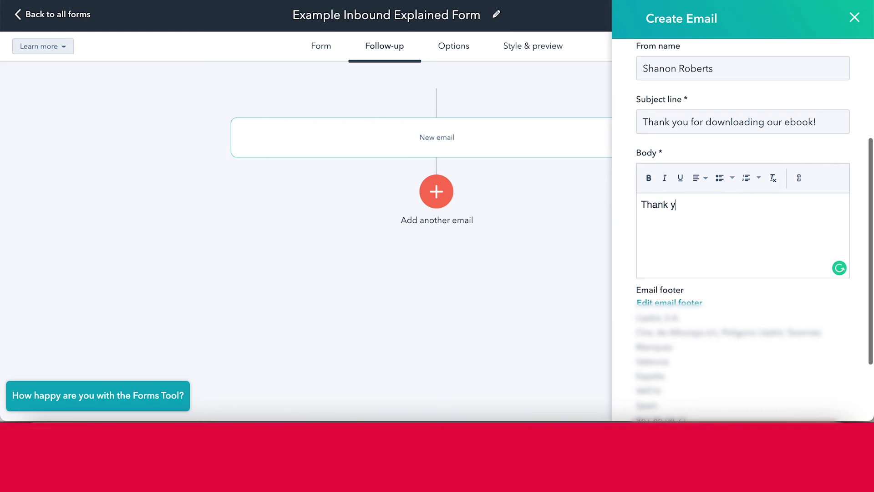
pyautogui.write('ou!')
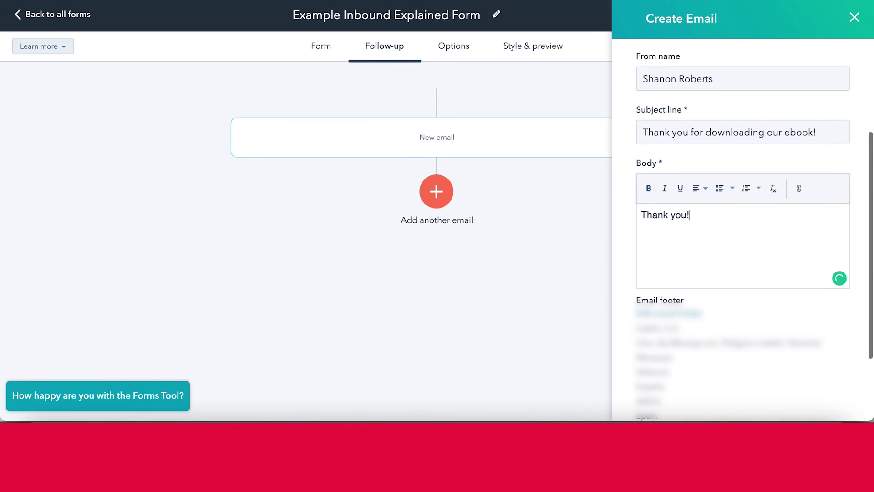
pyautogui.scroll(-2, 658, 404)
pyautogui.click(657, 409)
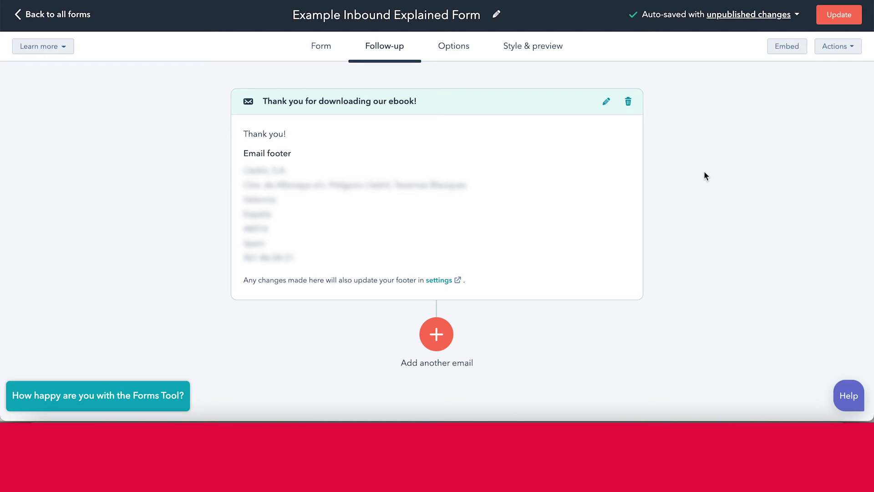
# Step: Make the form redirect visitors after submission to the "Test - Inbound Explained" page, found by searching for "inbound"
pyautogui.click(464, 58)
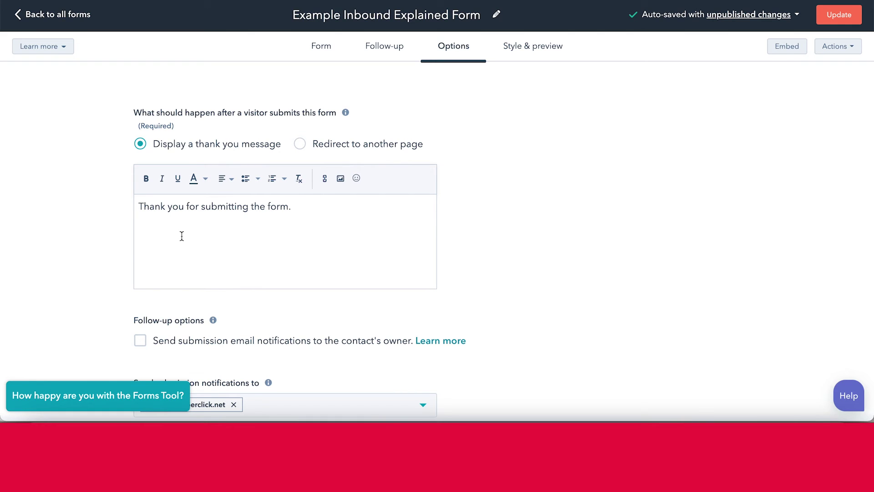
pyautogui.click(303, 210)
pyautogui.click(300, 145)
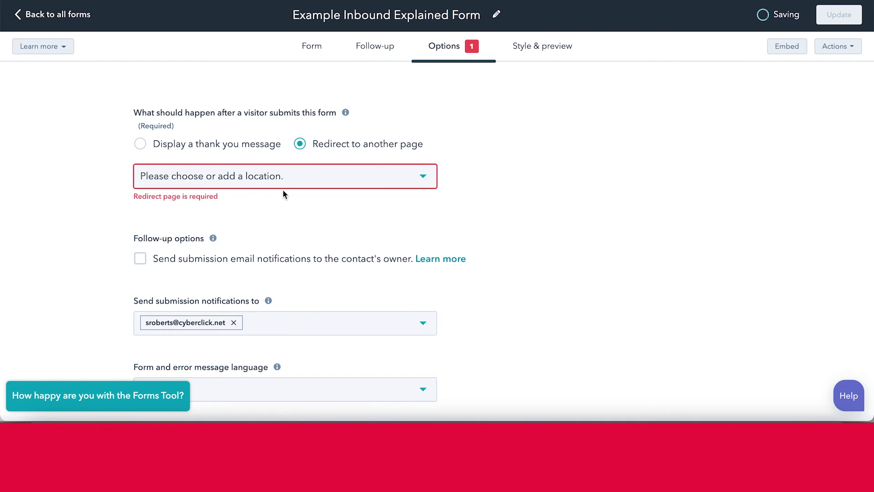
pyautogui.click(283, 177)
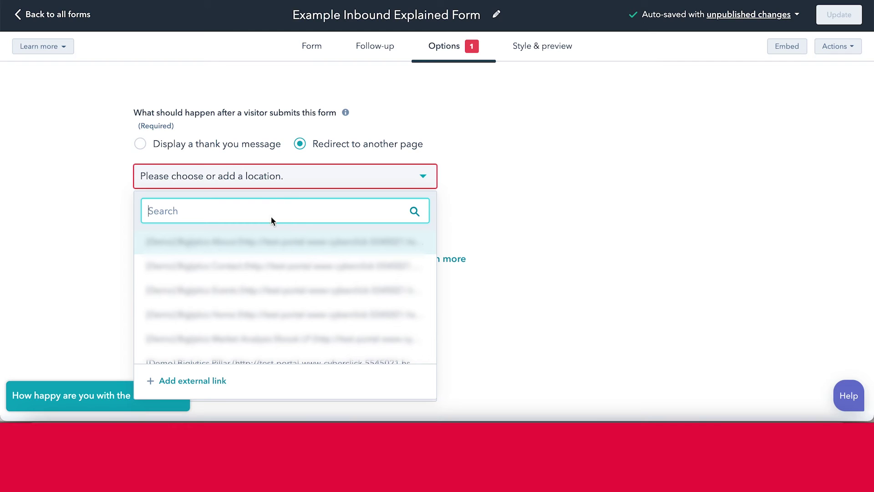
pyautogui.write('inbound')
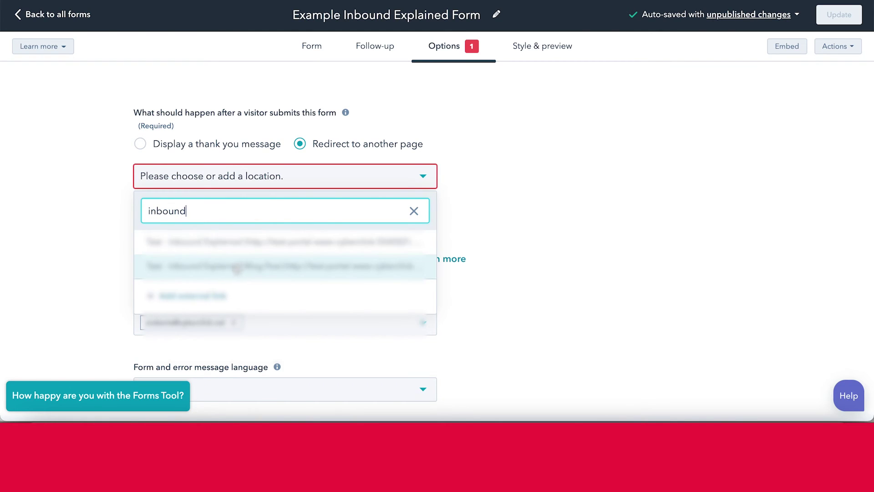
pyautogui.click(225, 243)
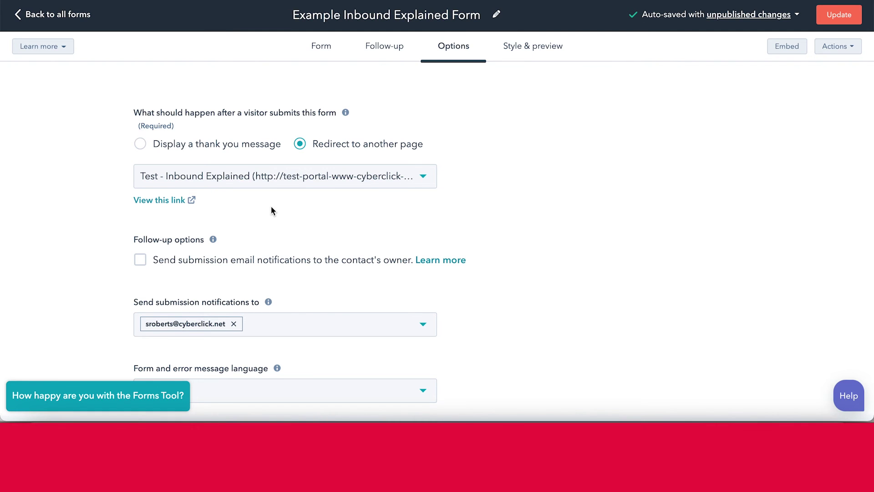
# Step: Review the form's follow-up, submission notification recipient, message language and contact creation options
pyautogui.scroll(-5, 271, 206)
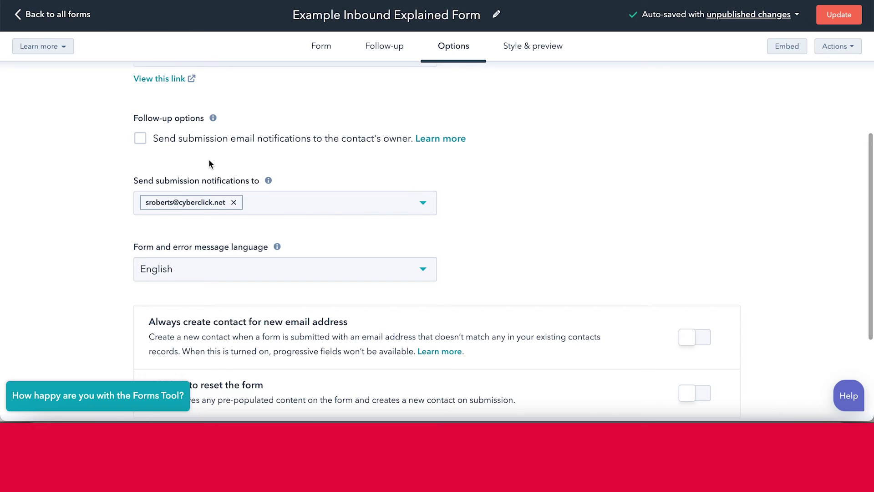
pyautogui.scroll(-1, 210, 164)
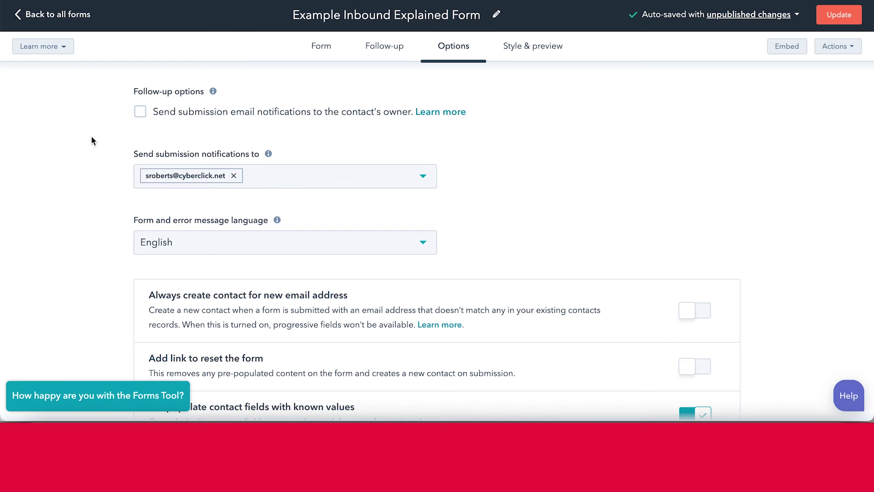
pyautogui.scroll(-2, 287, 185)
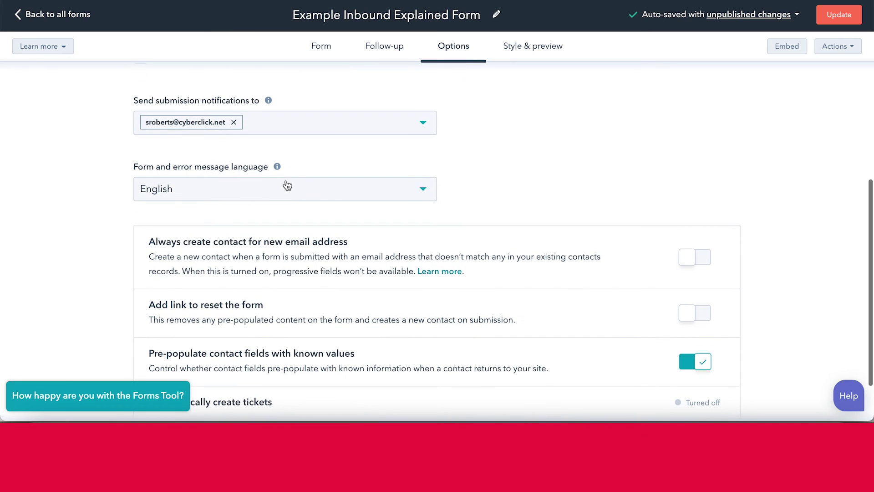
pyautogui.click(260, 128)
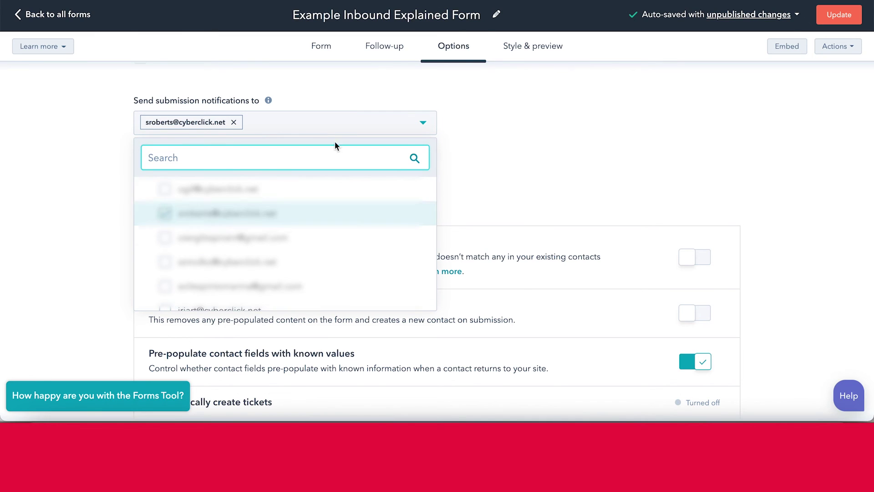
pyautogui.click(416, 108)
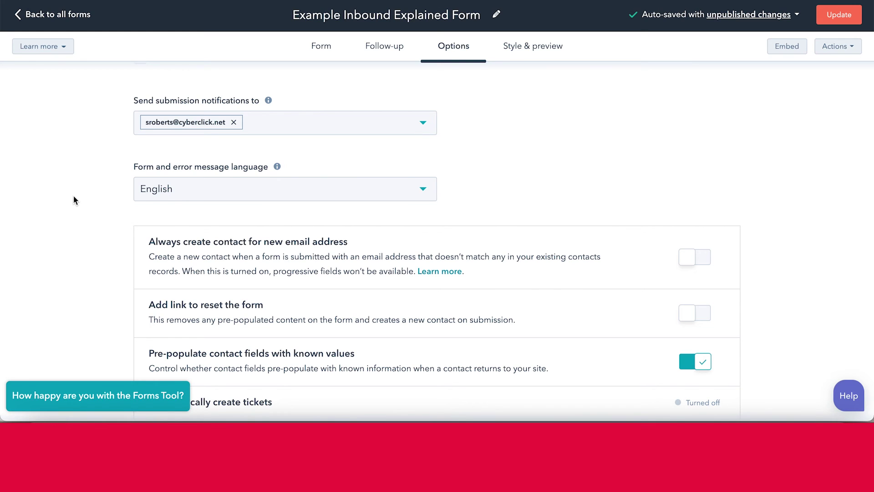
pyautogui.scroll(-2, 74, 197)
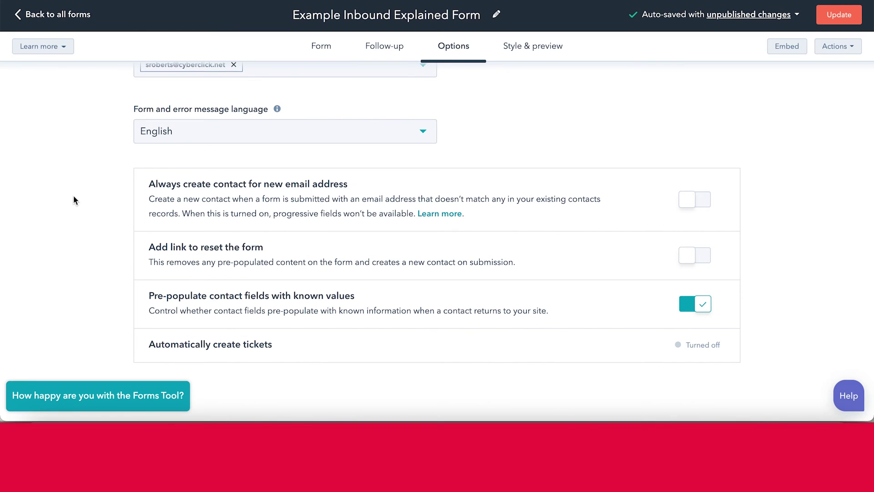
# Step: Compare the Default, Linear, Round and Sharp input styles for the form and select Sharp
pyautogui.click(537, 61)
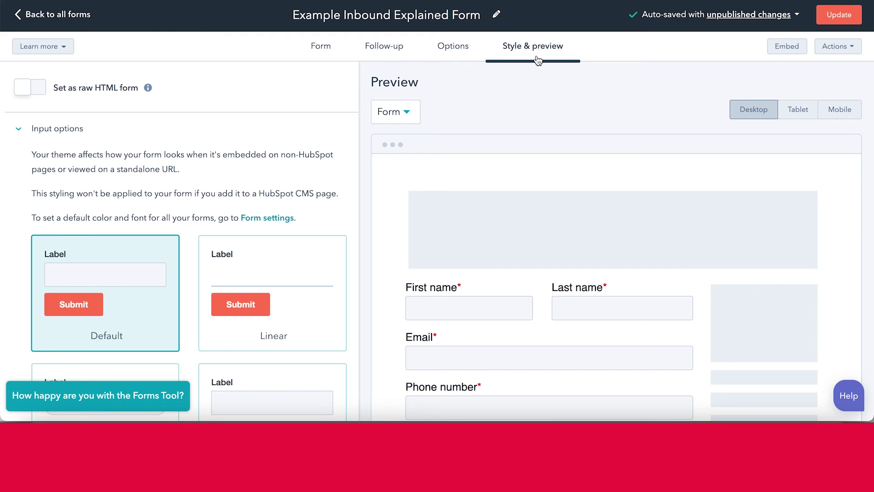
pyautogui.scroll(-4, 149, 223)
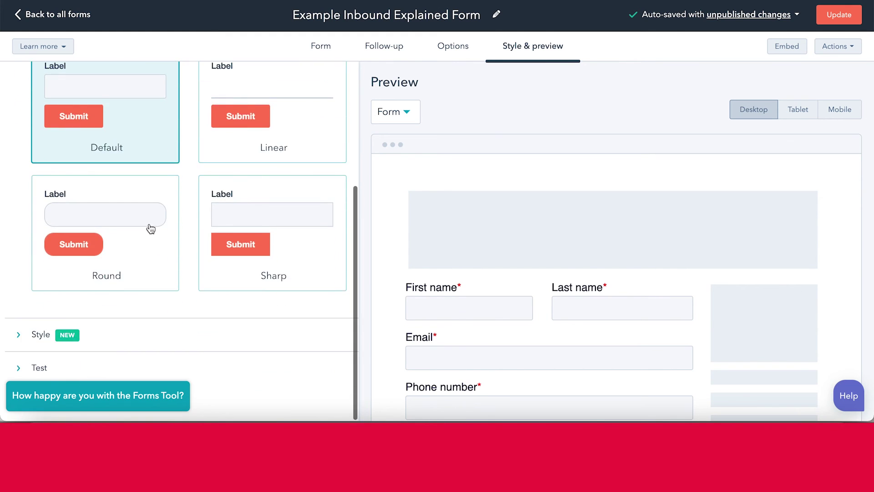
pyautogui.scroll(1, 151, 228)
pyautogui.click(242, 171)
pyautogui.click(246, 283)
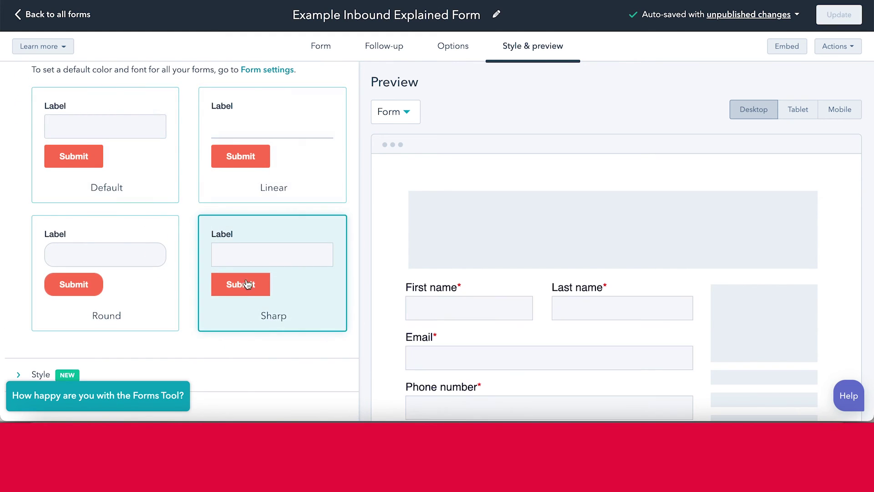
pyautogui.click(147, 277)
pyautogui.click(160, 183)
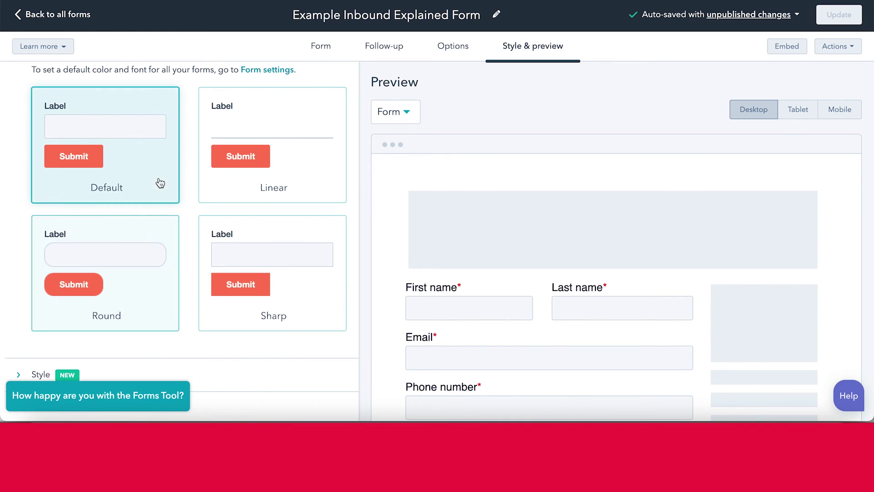
pyautogui.click(242, 186)
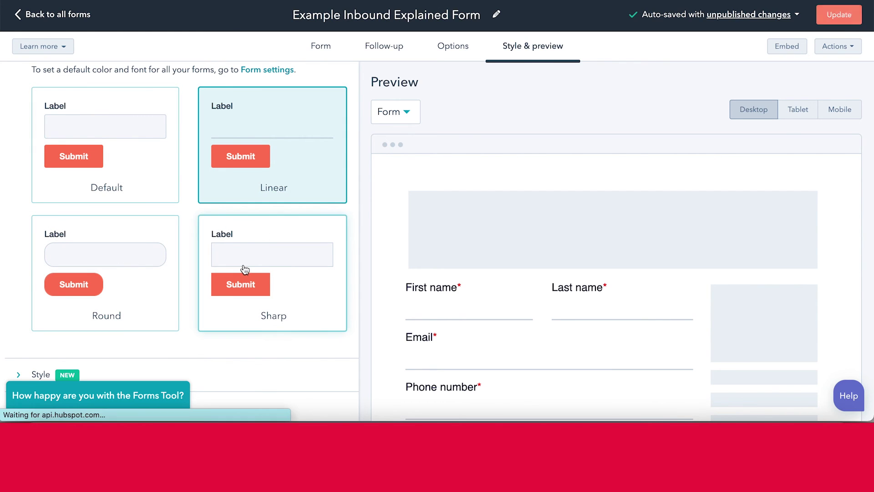
pyautogui.click(225, 272)
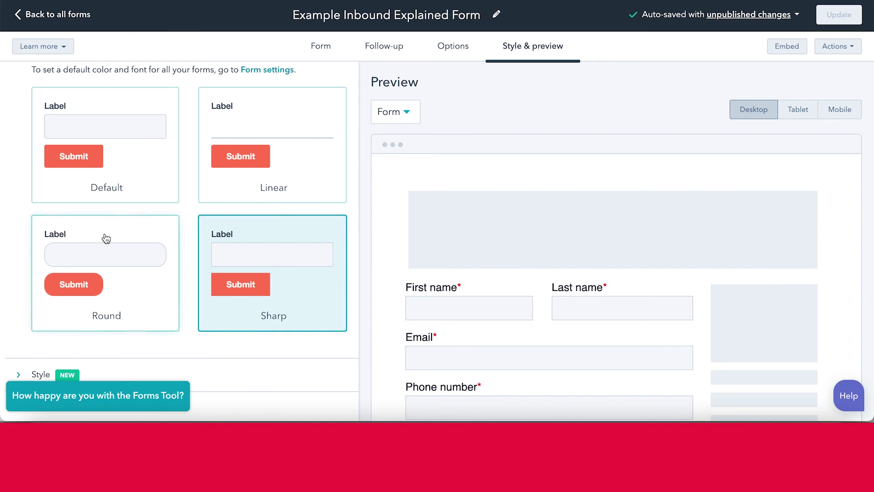
# Step: Expand the form's style settings, try Impact as the text font and set it back to Helvetica
pyautogui.scroll(-1, 106, 238)
pyautogui.click(36, 345)
pyautogui.scroll(-7, 132, 189)
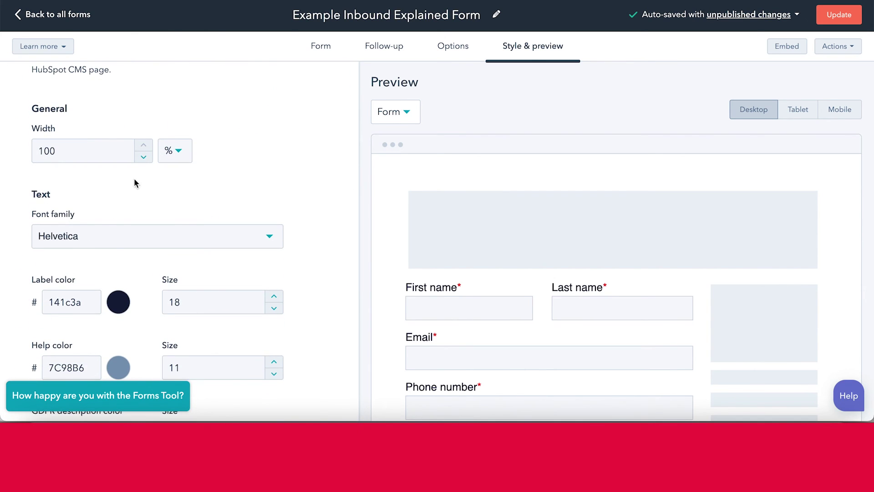
pyautogui.click(114, 238)
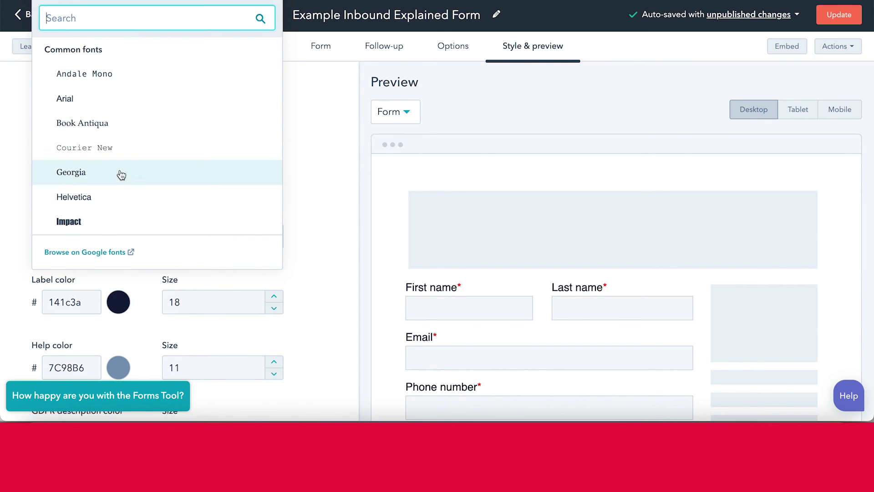
pyautogui.click(94, 197)
pyautogui.click(94, 238)
pyautogui.click(98, 222)
pyautogui.click(116, 242)
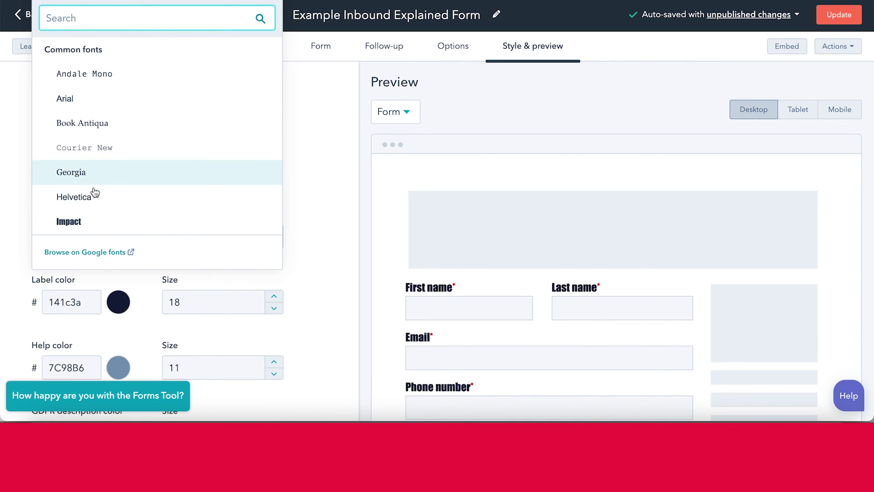
pyautogui.click(96, 203)
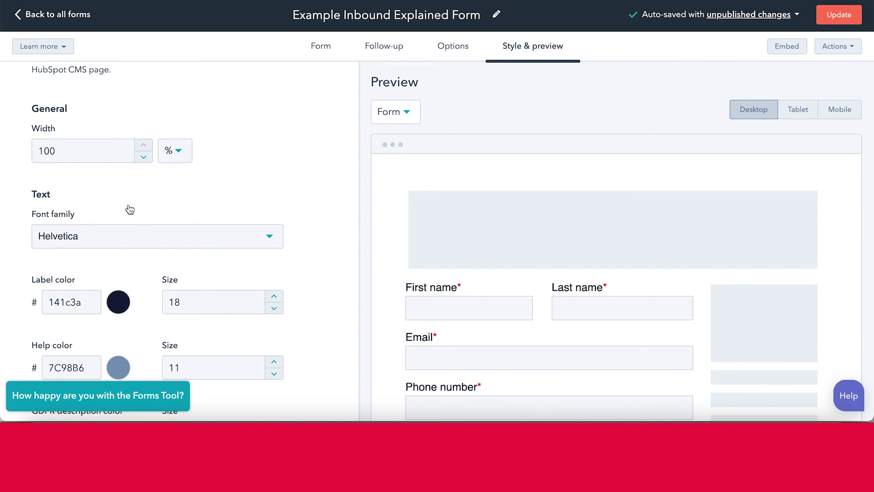
# Step: Try red as the form's label color and set it to black, 000000
pyautogui.scroll(-3, 130, 209)
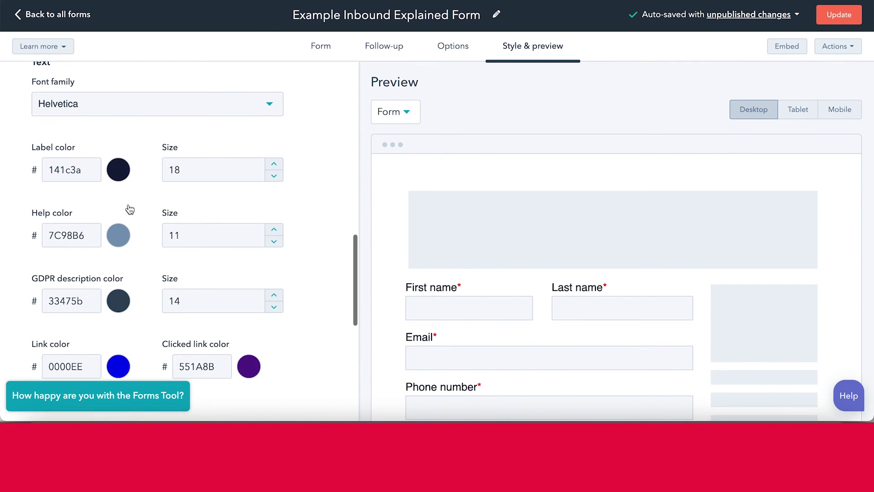
pyautogui.scroll(-1, 123, 178)
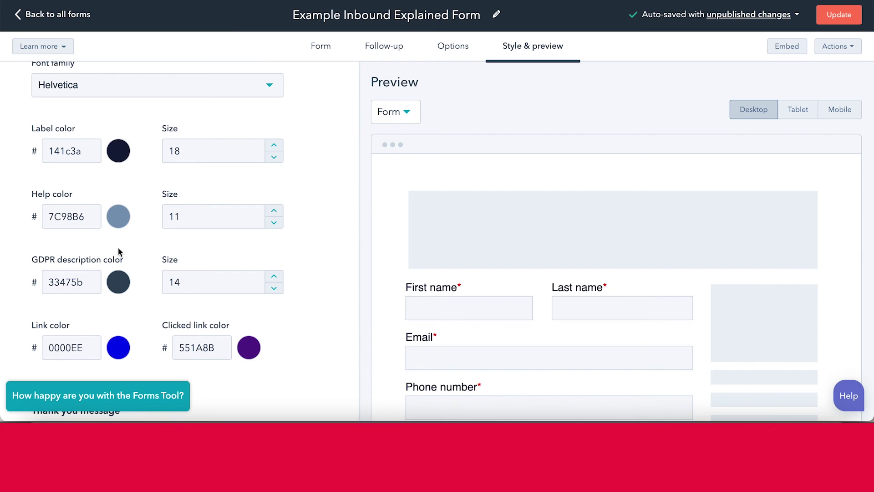
pyautogui.scroll(-2, 531, 264)
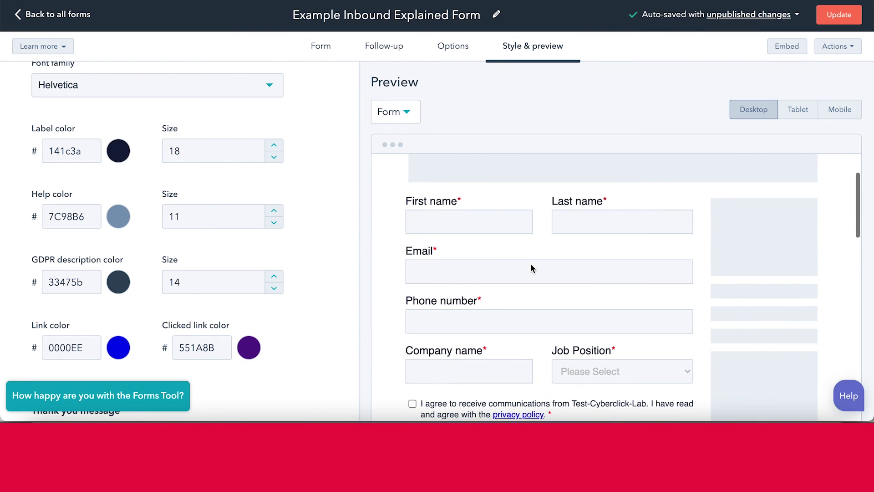
pyautogui.click(118, 150)
pyautogui.click(177, 94)
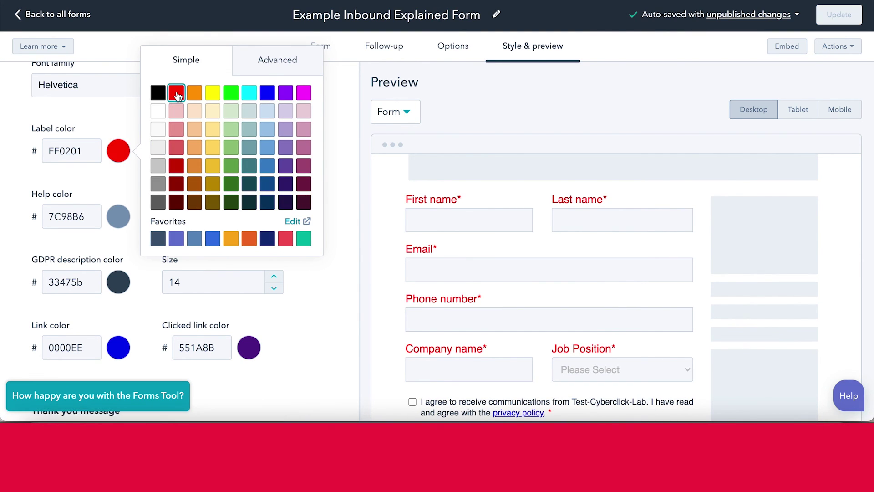
pyautogui.click(157, 98)
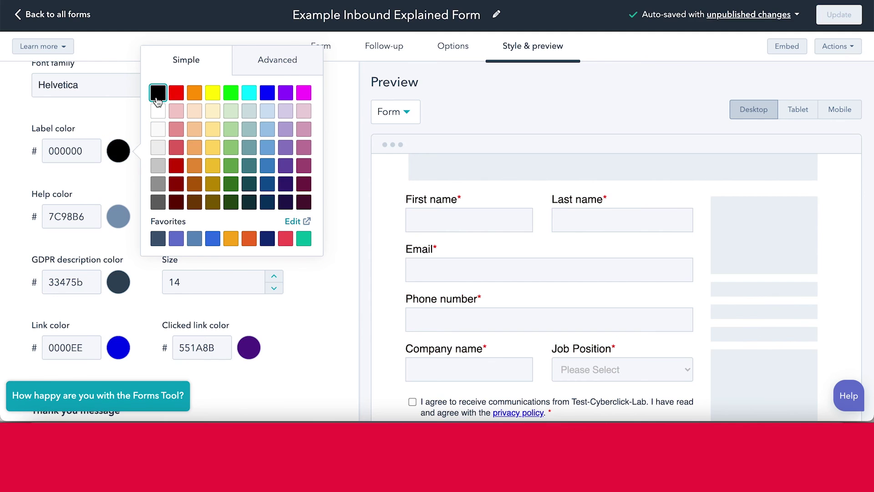
pyautogui.click(128, 166)
# Step: Set the form's submit button color to green, 69A84F, keeping the thank you message color as it is
pyautogui.scroll(-1, 123, 296)
pyautogui.scroll(-2, 123, 302)
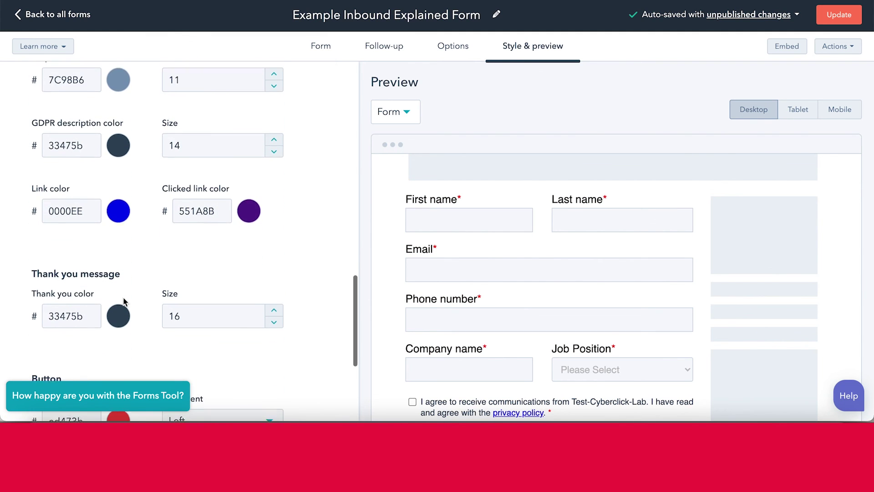
pyautogui.scroll(-2, 130, 244)
pyautogui.scroll(-2, 130, 246)
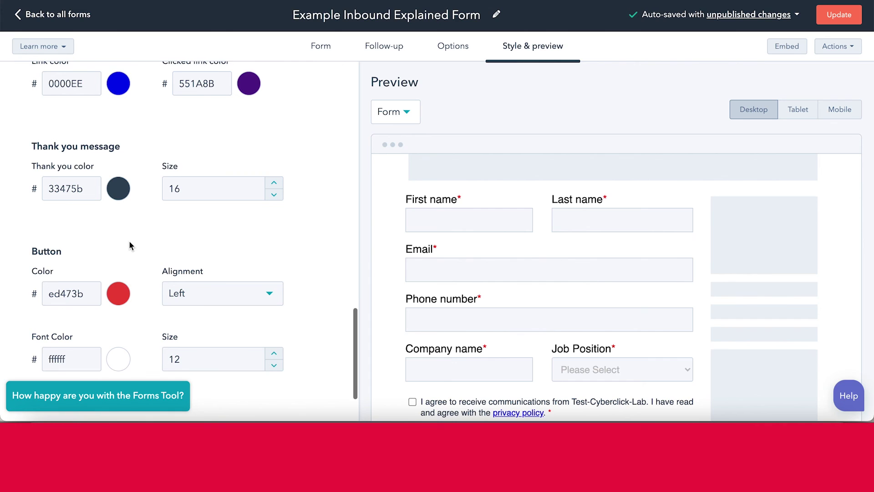
pyautogui.click(122, 196)
pyautogui.click(121, 196)
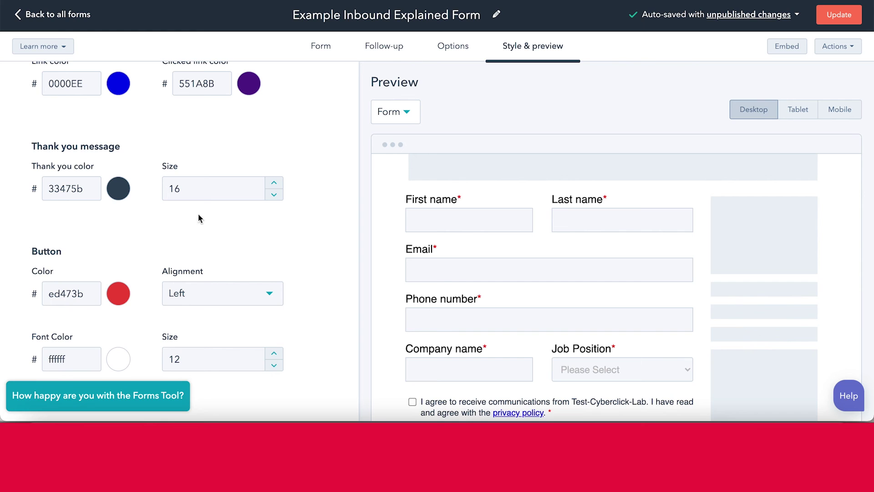
pyautogui.scroll(-2, 154, 233)
pyautogui.scroll(-5, 484, 281)
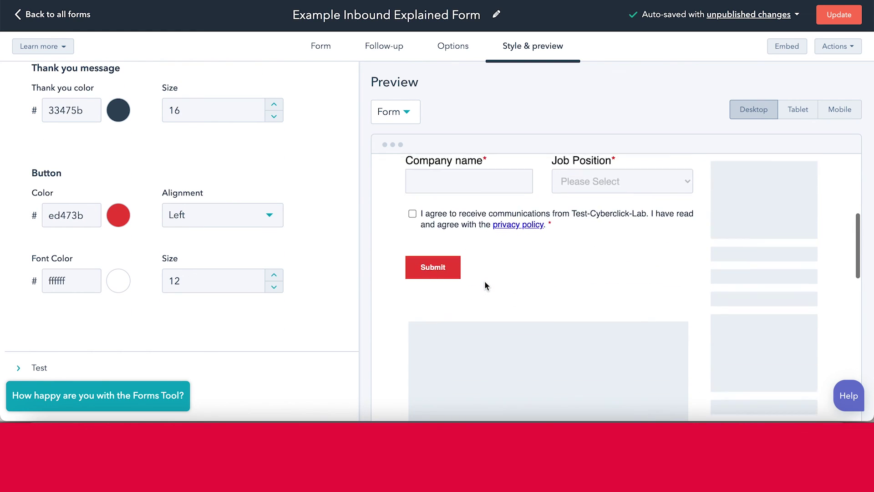
pyautogui.scroll(2, 484, 281)
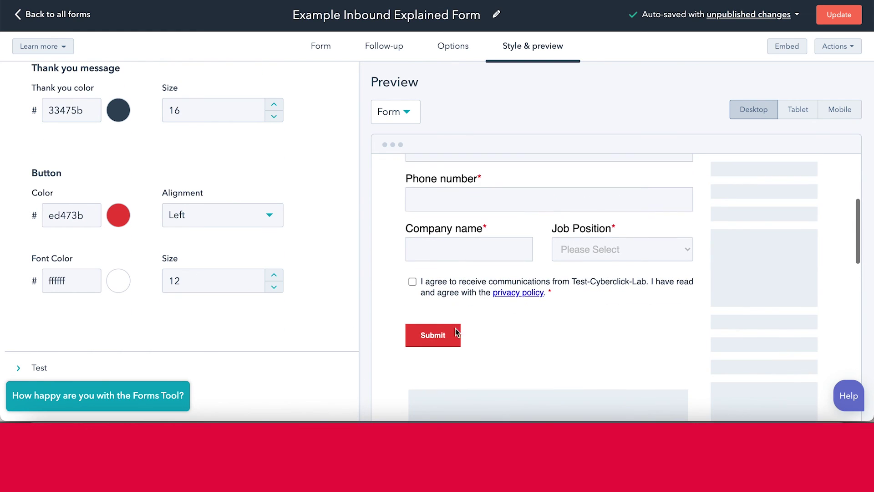
pyautogui.click(120, 215)
pyautogui.click(231, 212)
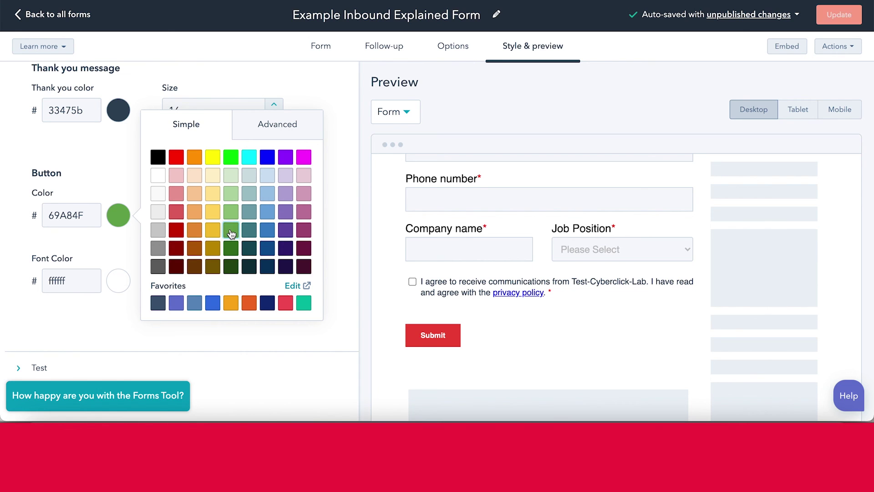
pyautogui.click(102, 251)
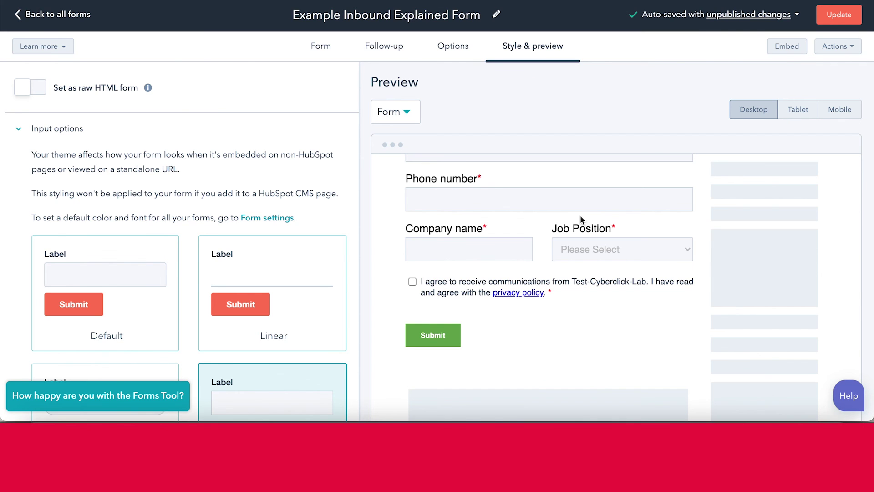
# Step: Preview the form layout on tablet and mobile and return to the desktop preview
pyautogui.scroll(5, 580, 215)
pyautogui.click(798, 111)
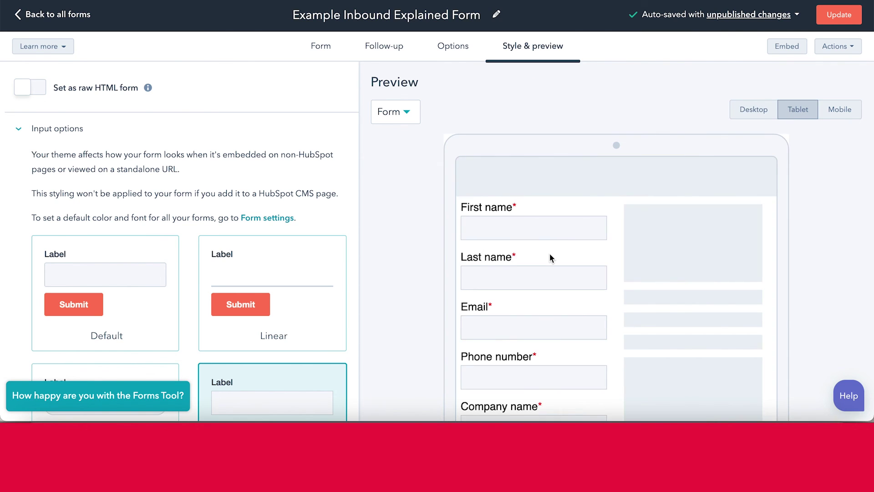
pyautogui.scroll(-5, 549, 252)
pyautogui.scroll(5, 549, 253)
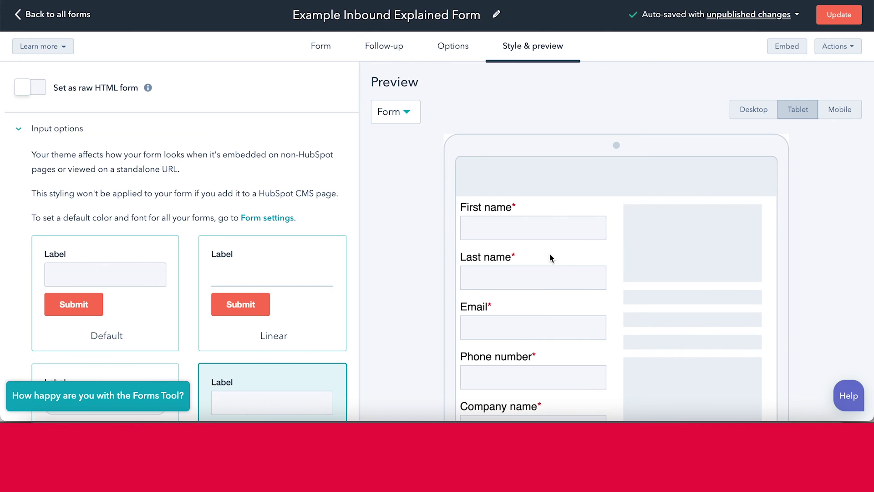
pyautogui.click(842, 111)
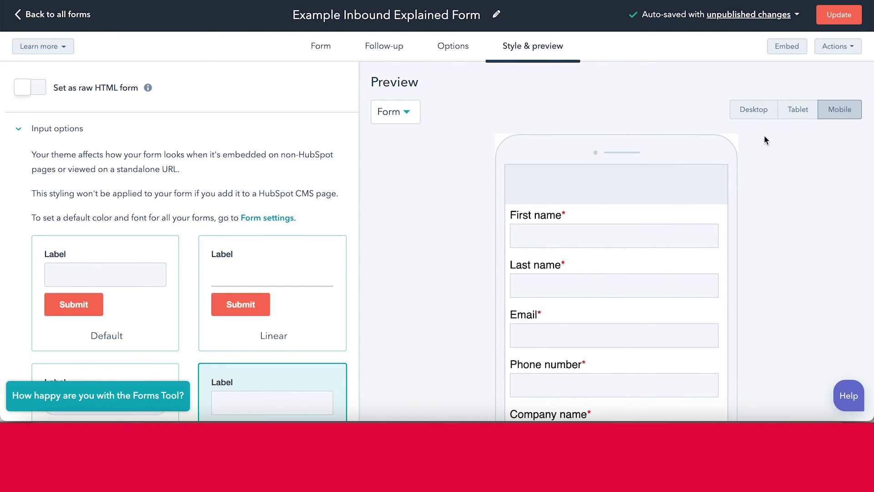
pyautogui.click(747, 110)
# Step: Publish the updated form and copy its embed code
pyautogui.click(834, 16)
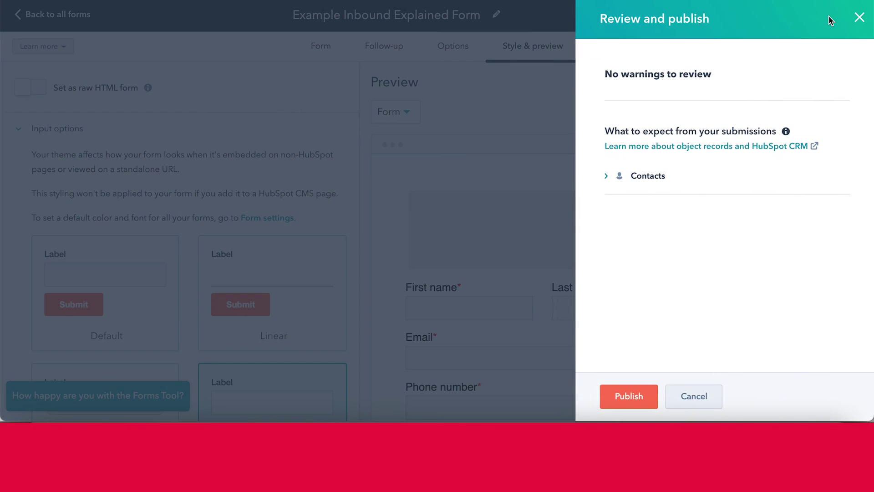
pyautogui.click(630, 400)
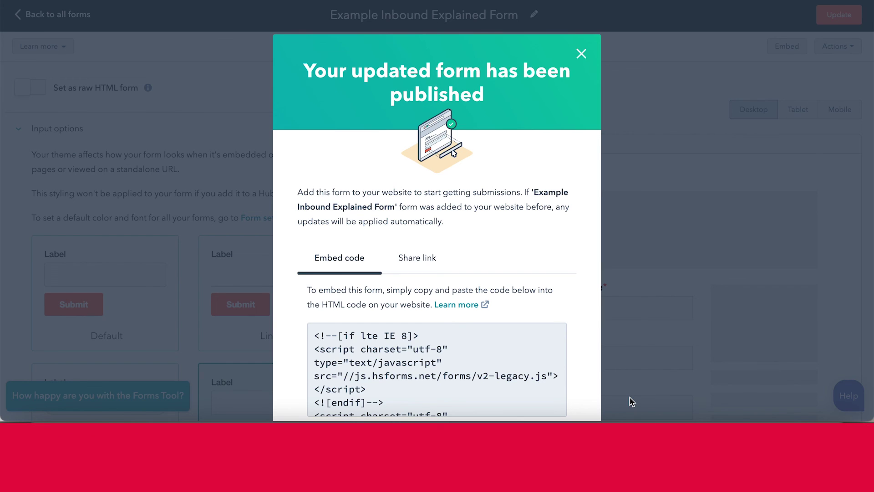
pyautogui.scroll(-3, 631, 400)
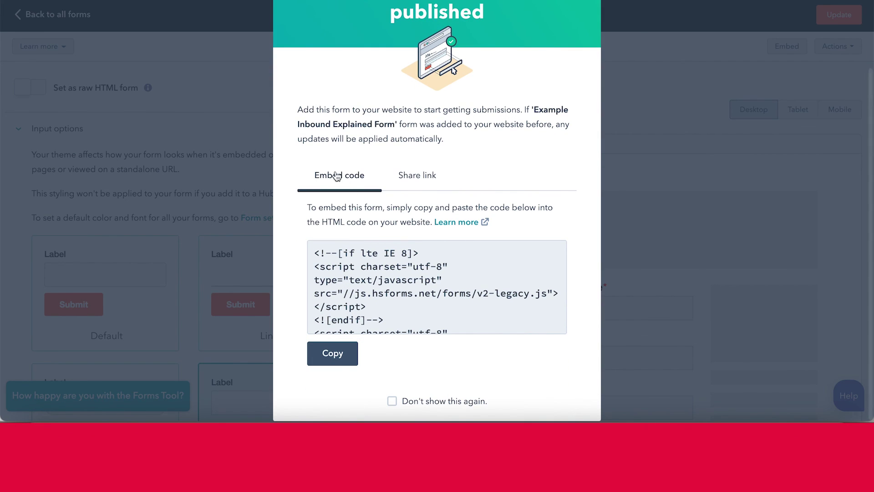
pyautogui.click(350, 358)
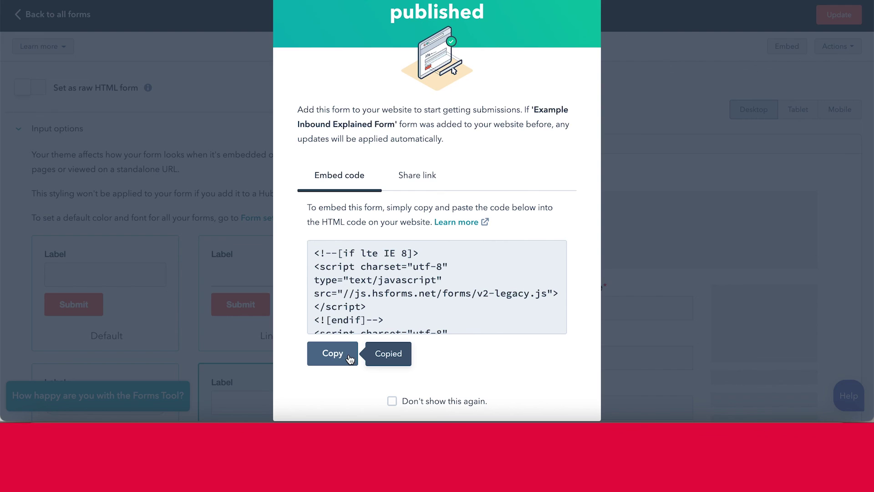
# Step: Close the publish confirmation, return to the list of all forms and open the details of Example Inbound Explained Form
pyautogui.scroll(3, 500, 161)
pyautogui.click(581, 54)
pyautogui.click(85, 15)
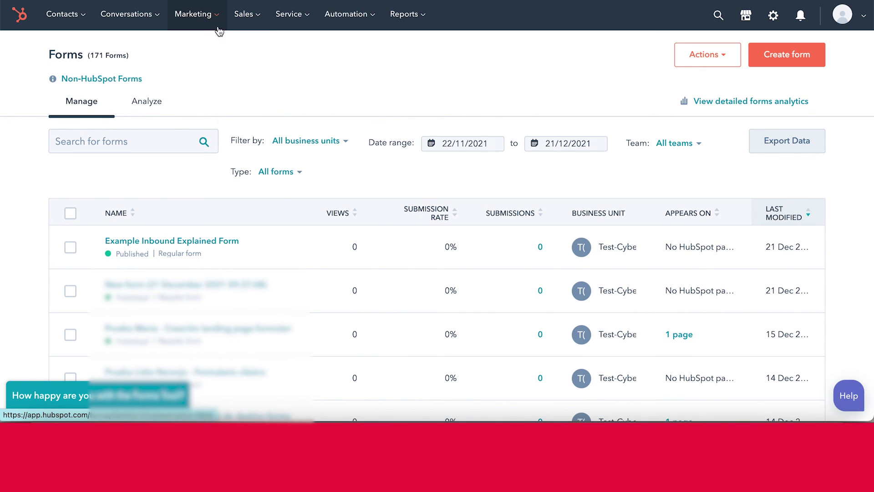
pyautogui.moveTo(209, 20)
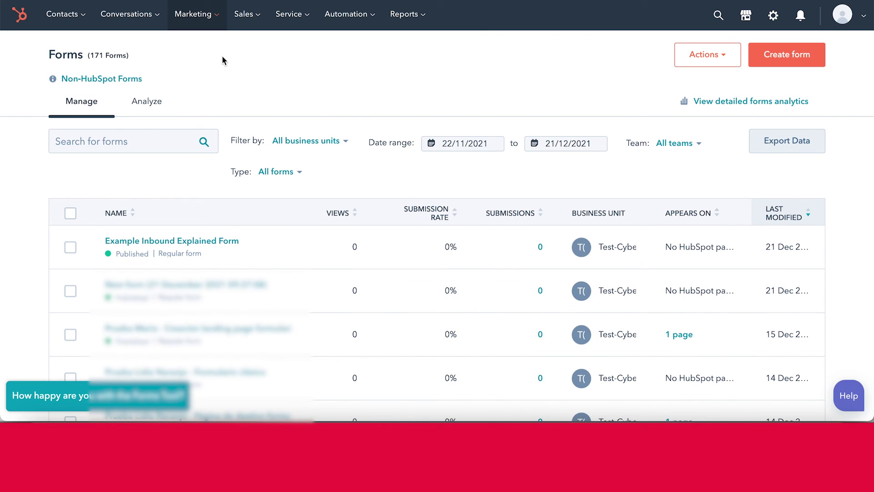
pyautogui.moveTo(262, 244)
pyautogui.moveTo(187, 234)
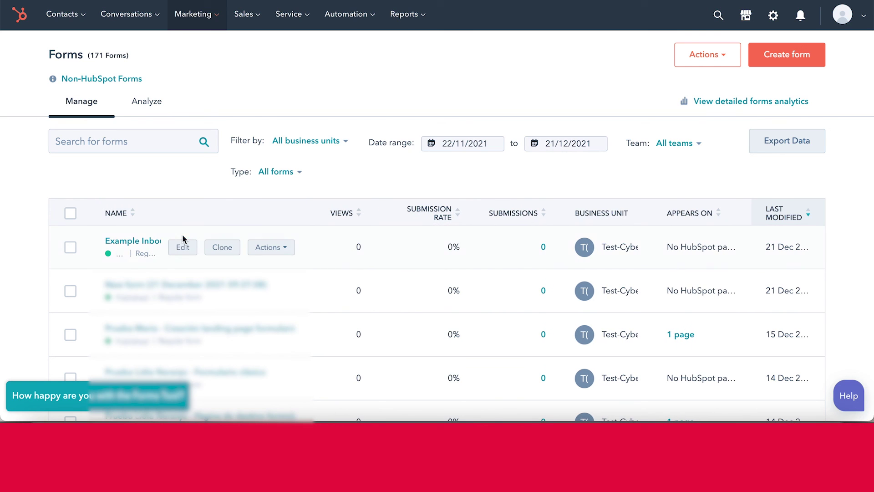
pyautogui.click(154, 243)
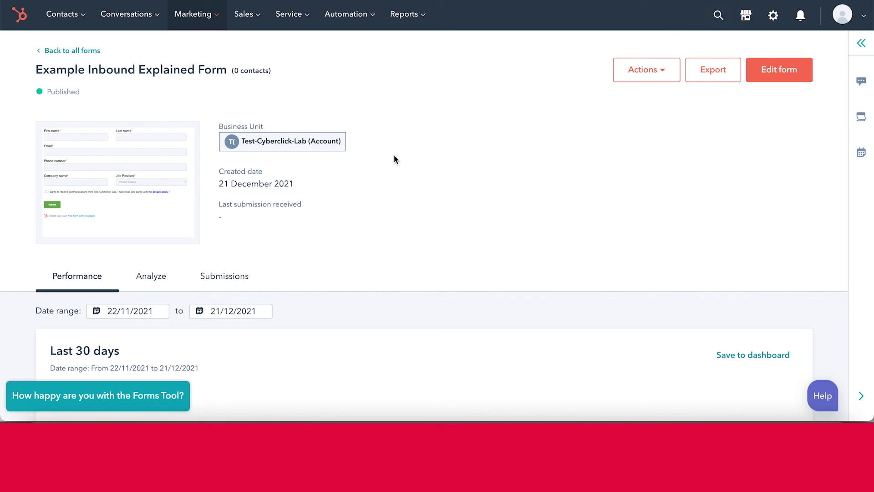
# Step: Review the form's performance report, including views, submissions, step completion, contact type, conversion pages and submission sources
pyautogui.scroll(-5, 413, 216)
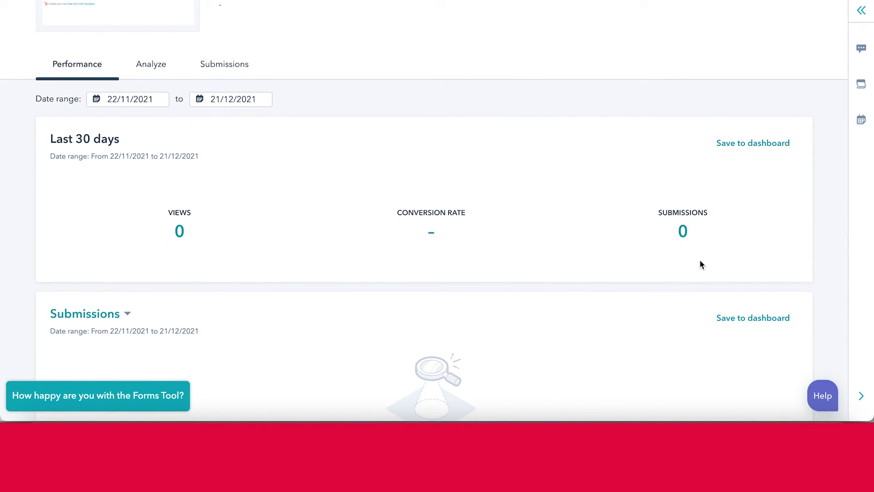
pyautogui.scroll(-5, 700, 264)
pyautogui.scroll(-1, 388, 205)
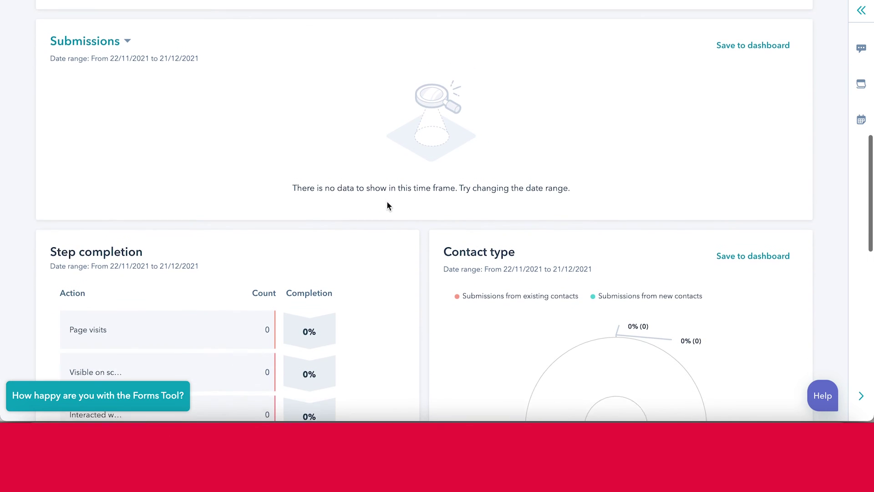
pyautogui.scroll(-4, 430, 180)
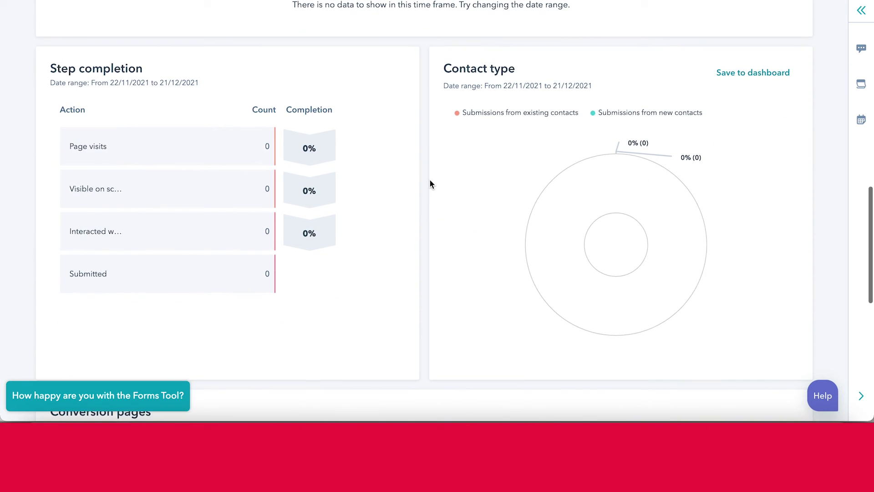
pyautogui.scroll(-8, 430, 180)
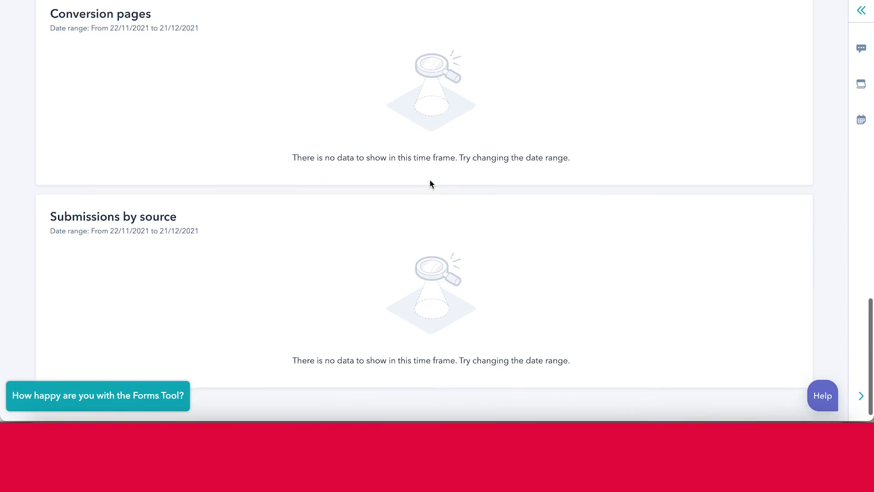
pyautogui.scroll(15, 430, 183)
pyautogui.scroll(8, 431, 183)
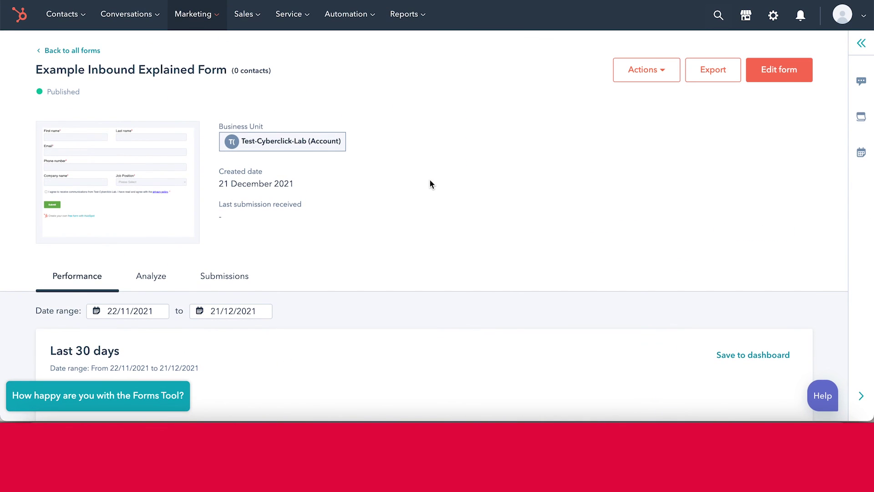
# Step: Examine the form's response analysis for each field and its list of submissions
pyautogui.click(155, 276)
pyautogui.scroll(-5, 155, 276)
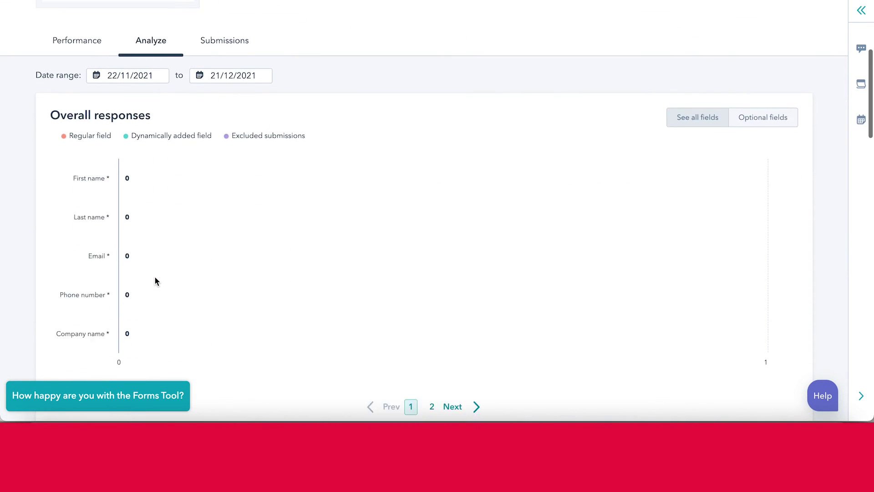
pyautogui.scroll(-4, 95, 315)
pyautogui.scroll(-19, 95, 315)
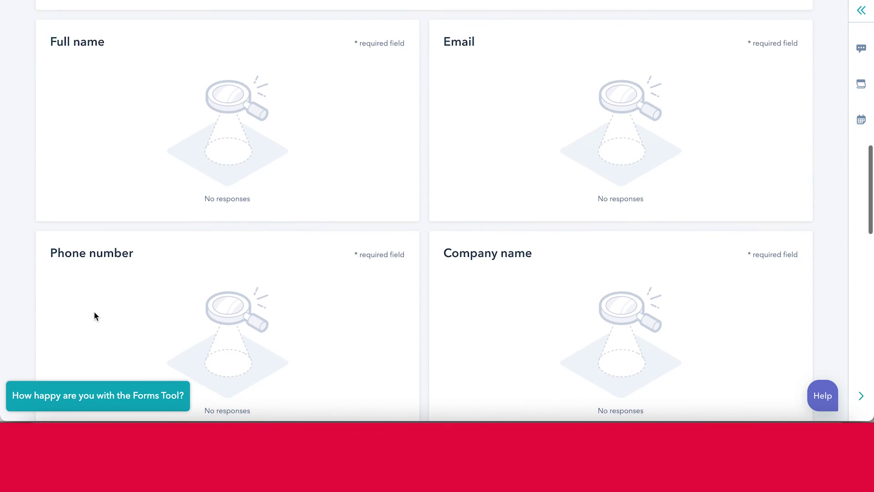
pyautogui.scroll(-4, 95, 315)
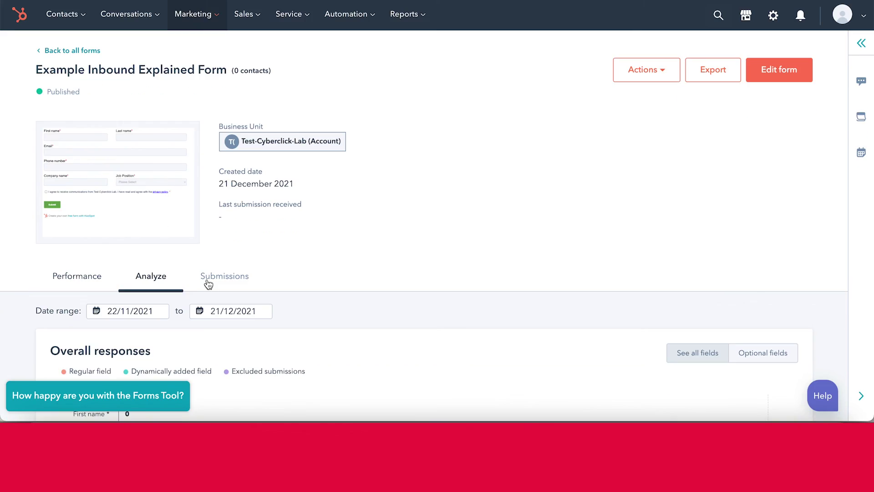
pyautogui.click(209, 282)
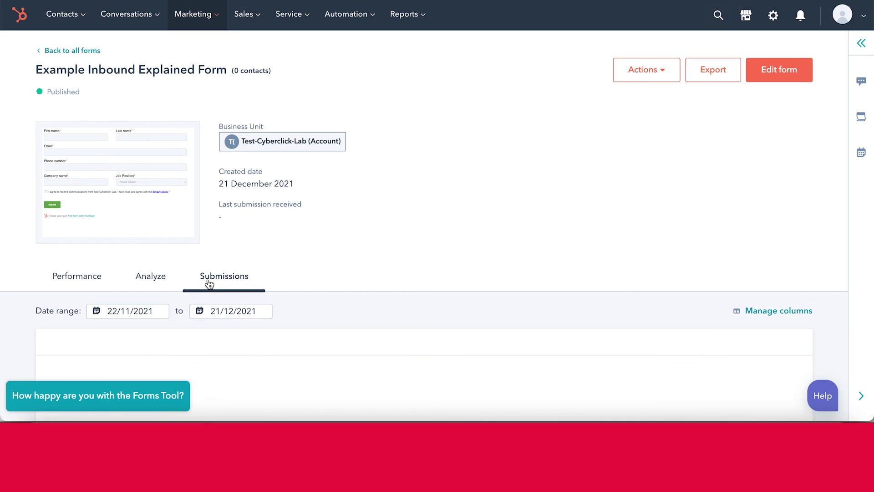
pyautogui.scroll(-5, 208, 282)
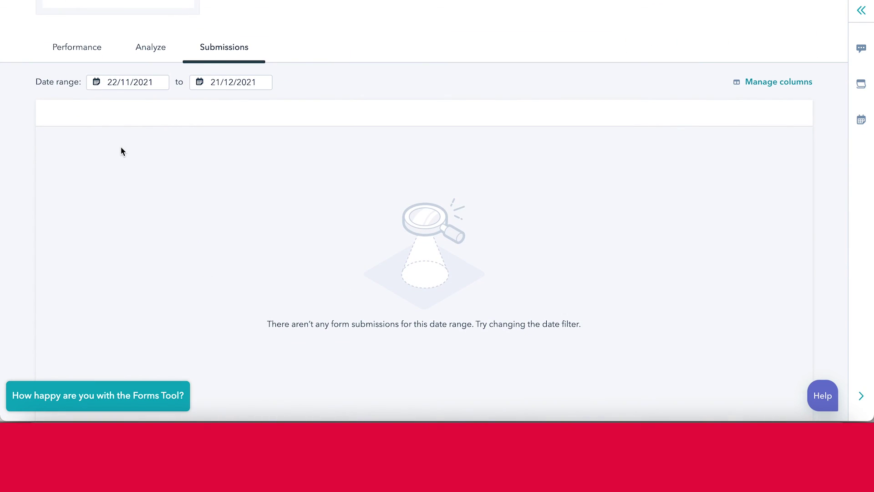